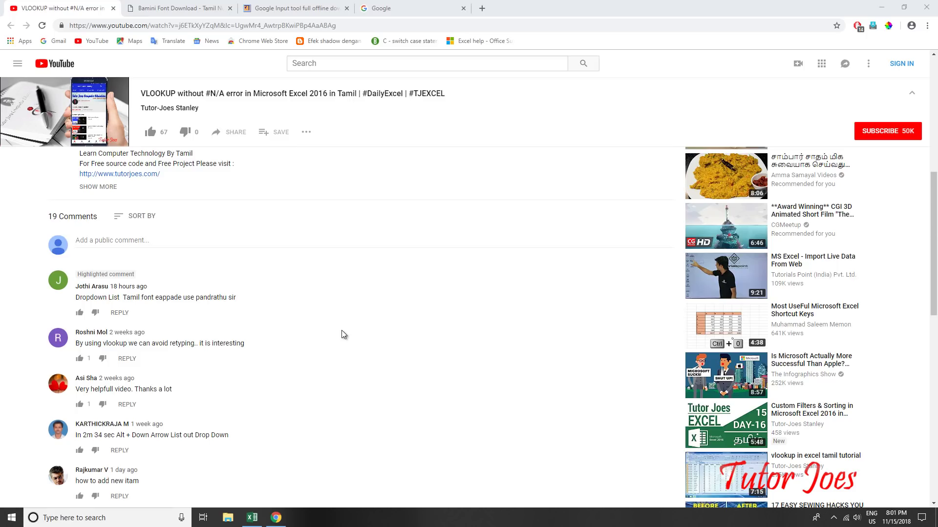
# Step: Scroll through the Bamini font download page on the Free Tamil Font website
pyautogui.scroll(2, 342, 330)
pyautogui.scroll(5, 341, 329)
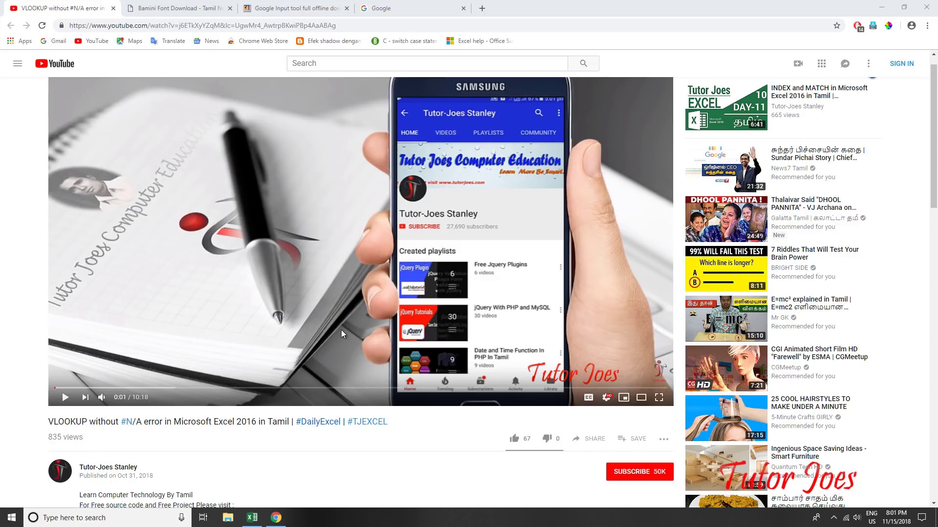
pyautogui.scroll(-2, 341, 330)
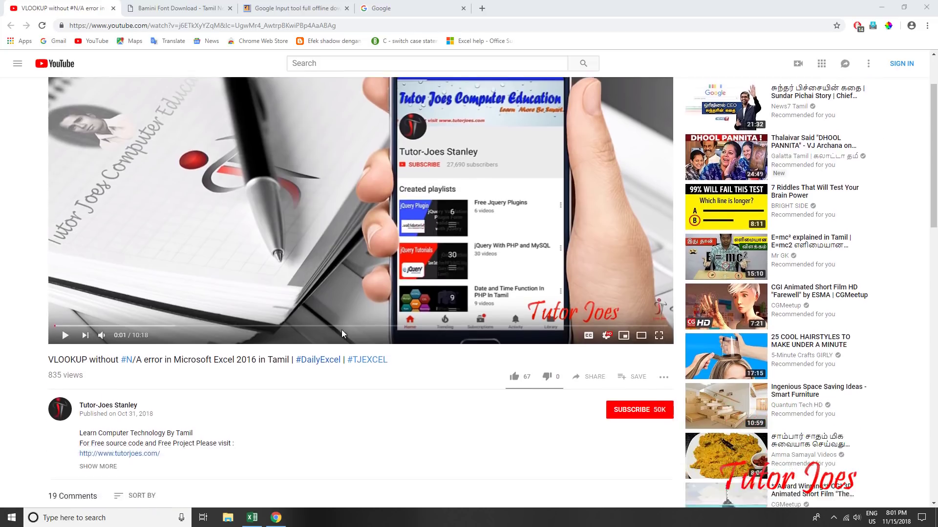
pyautogui.scroll(-4, 341, 330)
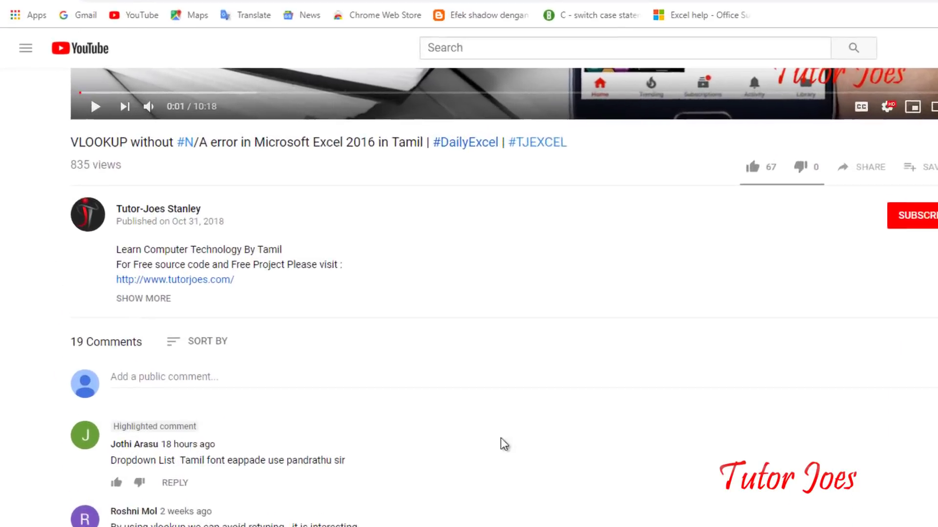
pyautogui.scroll(-2, 342, 332)
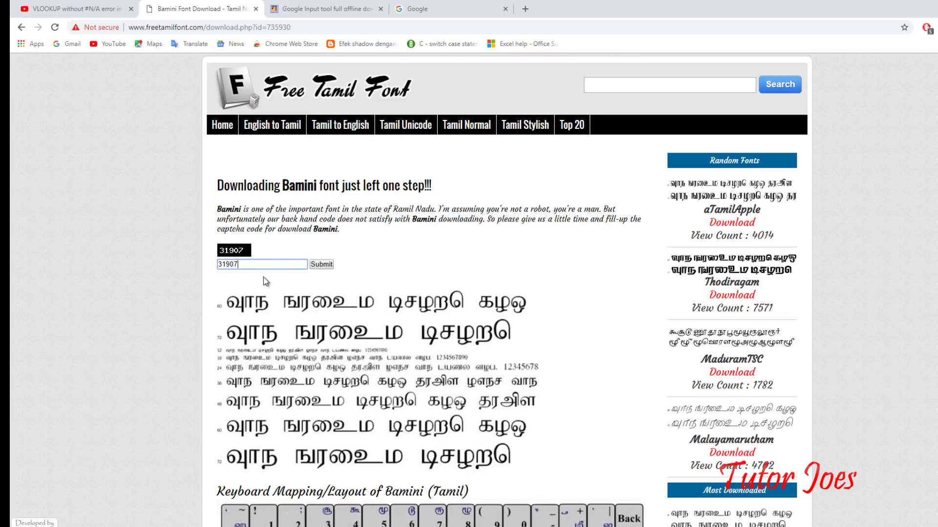
# Step: Review the Bamini keyboard mapping, then switch to the Excel workbook of Tamil names
pyautogui.scroll(-3, 263, 283)
pyautogui.scroll(-3, 286, 278)
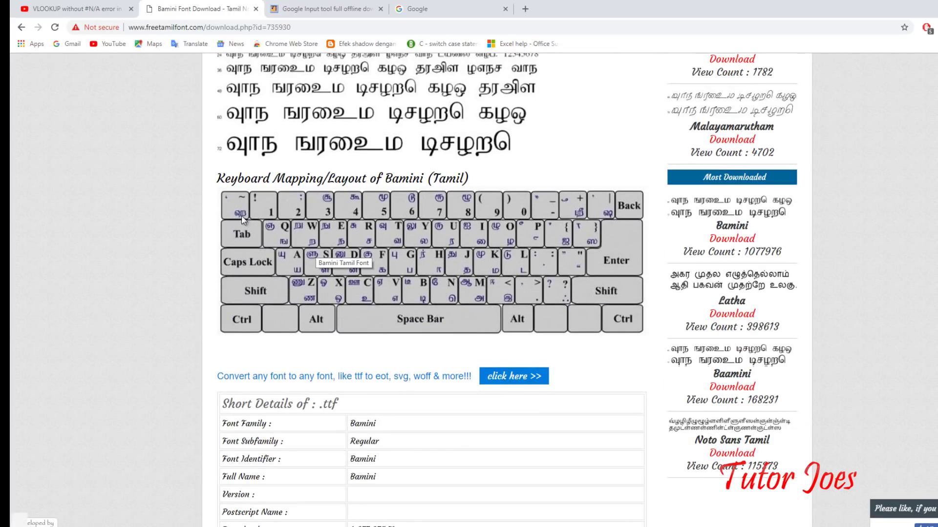
pyautogui.scroll(5, 259, 108)
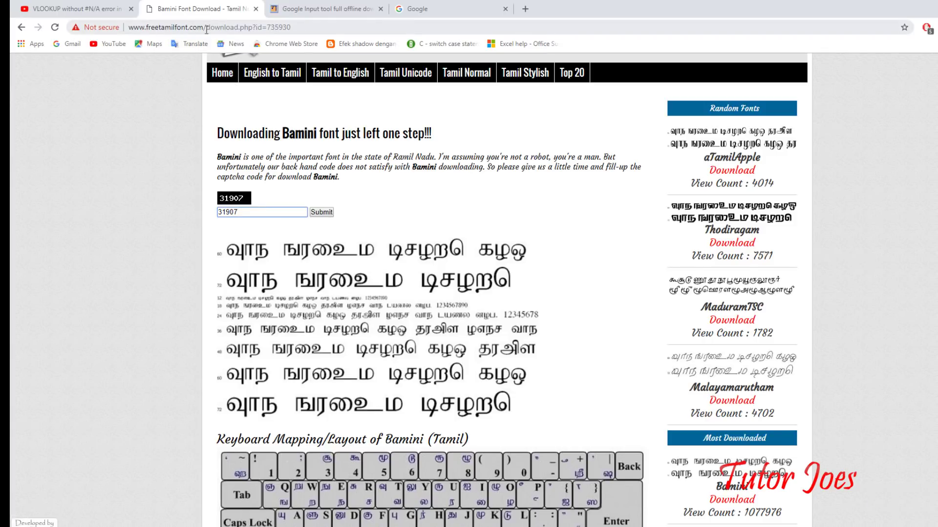
pyautogui.scroll(-4, 406, 321)
pyautogui.scroll(-4, 405, 321)
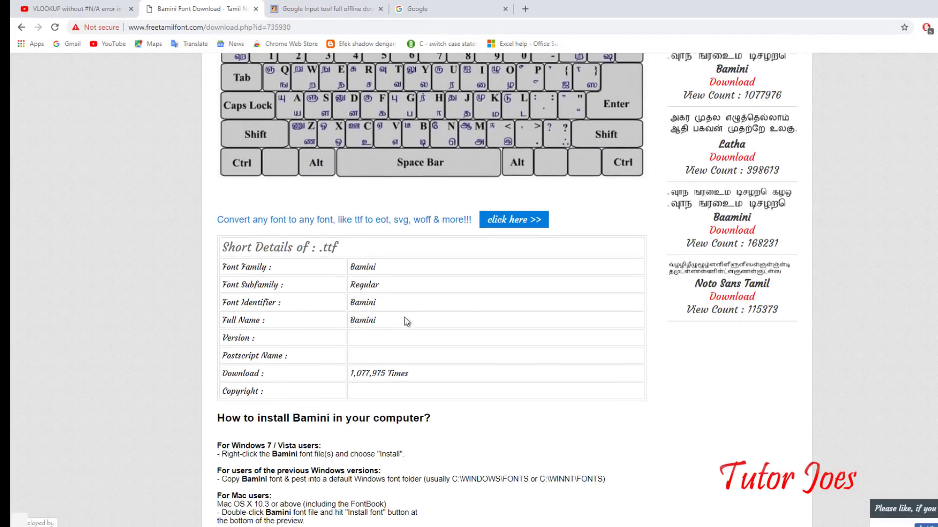
pyautogui.scroll(5, 421, 280)
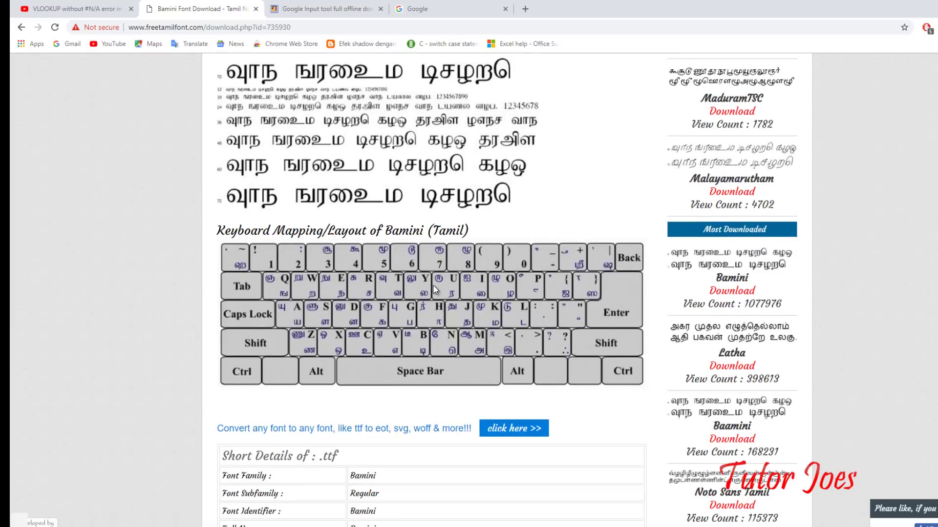
pyautogui.scroll(2, 282, 314)
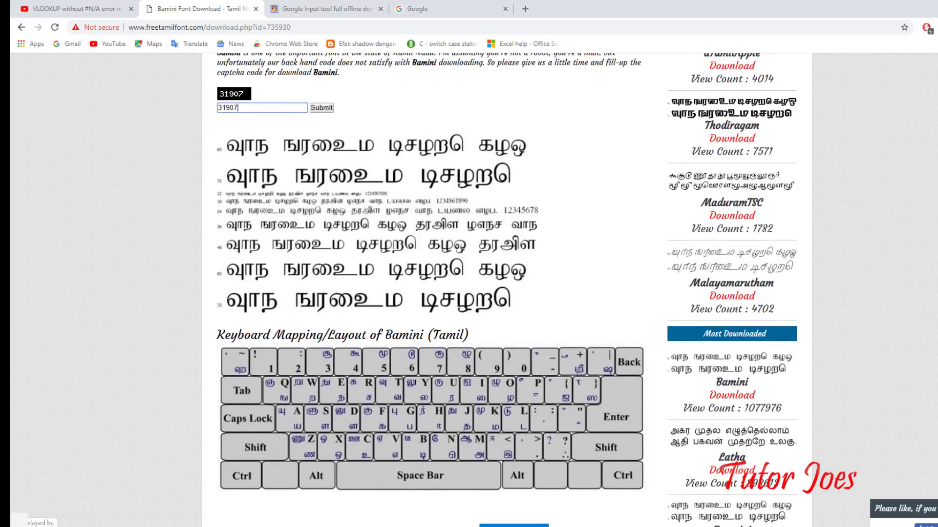
pyautogui.click(269, 498)
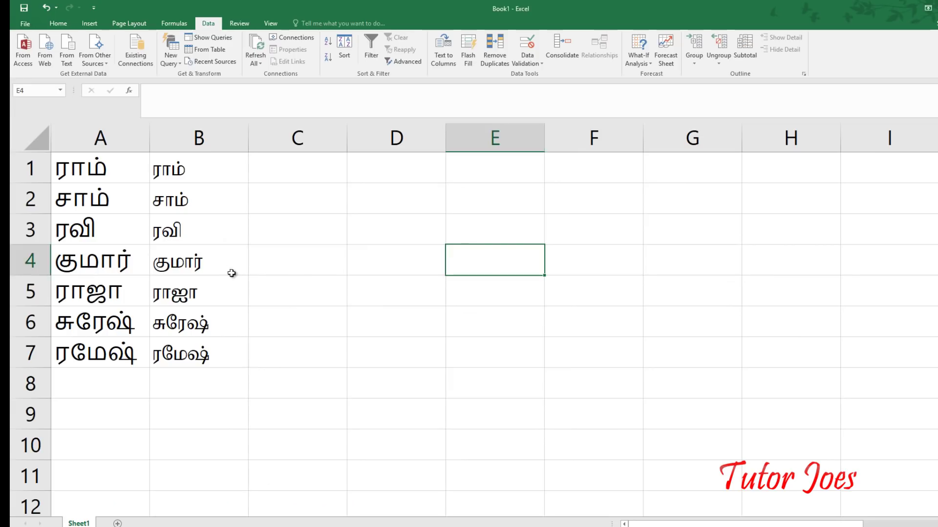
pyautogui.scroll(1, 276, 240)
pyautogui.scroll(1, 276, 239)
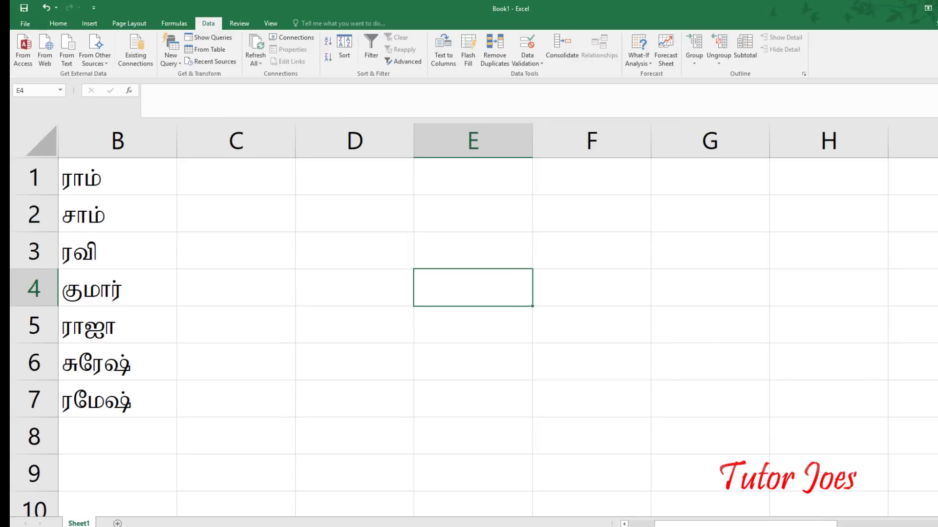
pyautogui.click(630, 524)
pyautogui.click(105, 176)
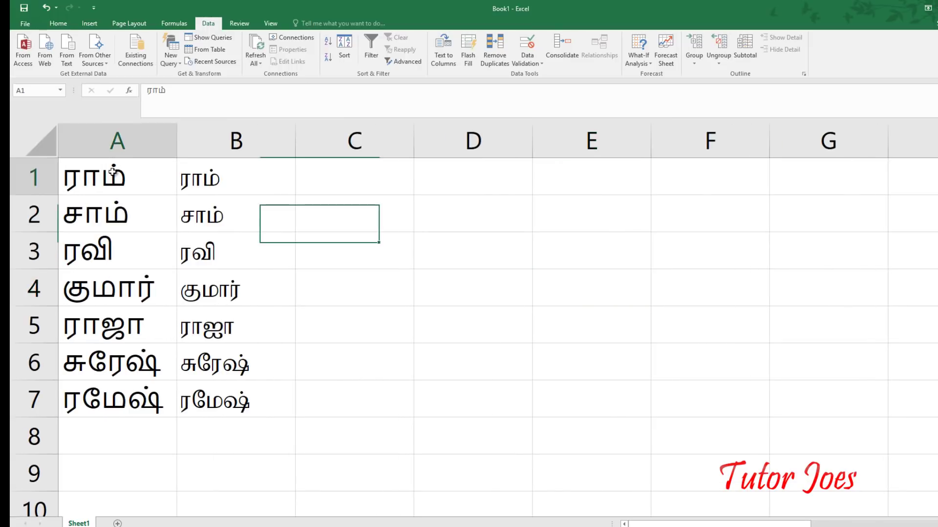
pyautogui.moveTo(108, 204); pyautogui.dragTo(118, 422)
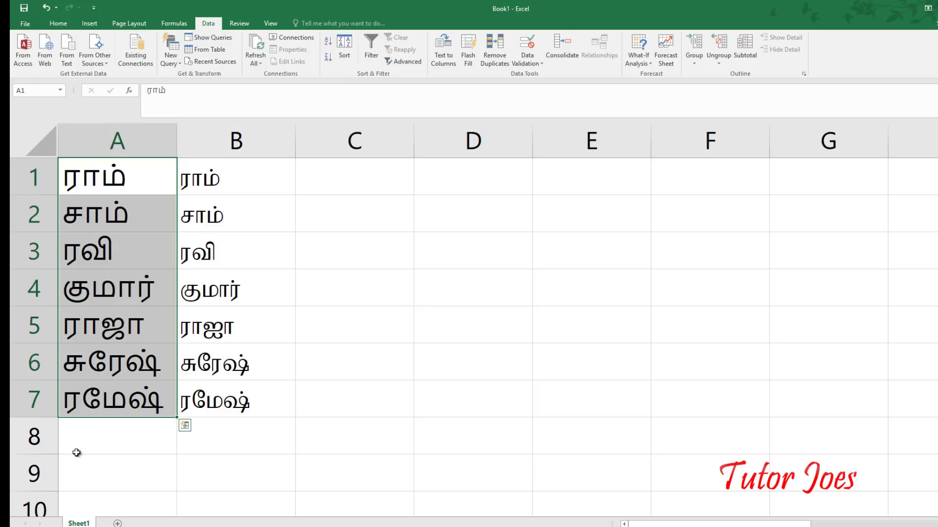
pyautogui.moveTo(211, 191); pyautogui.dragTo(206, 423)
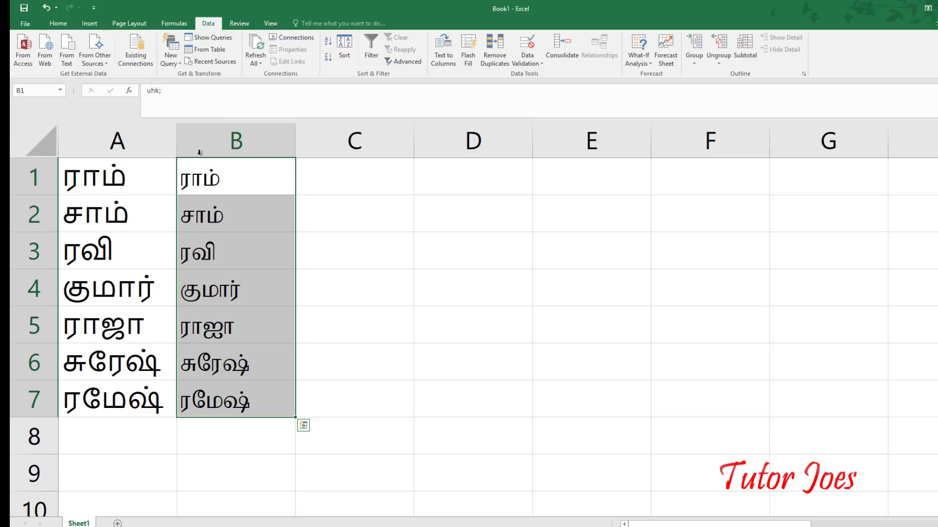
pyautogui.click(58, 23)
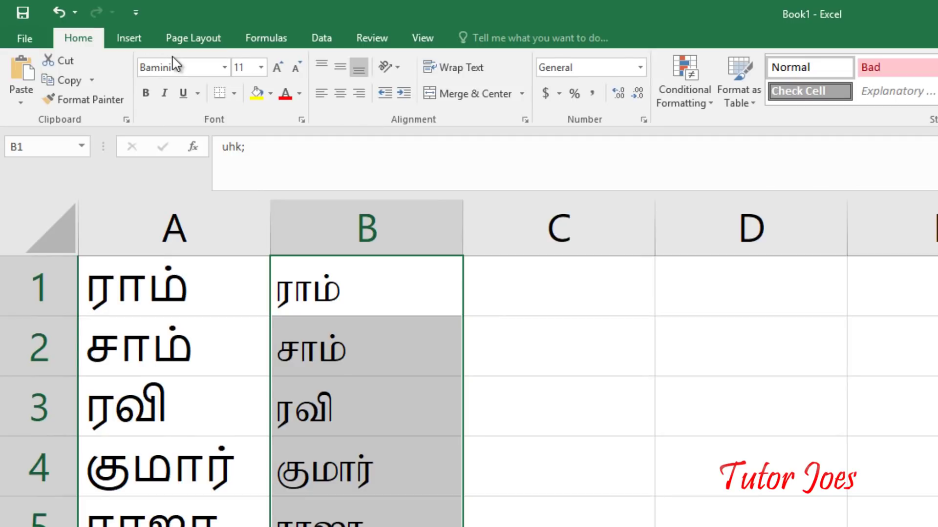
pyautogui.click(145, 287)
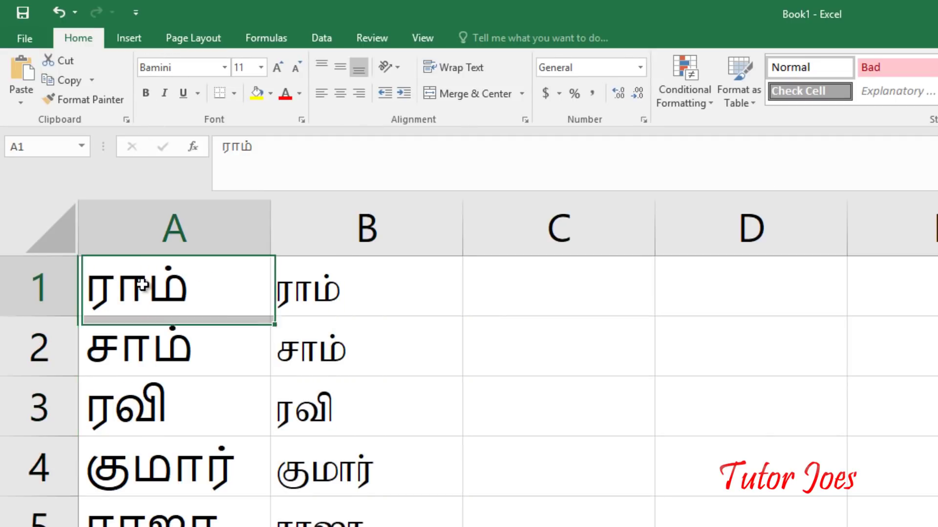
pyautogui.click(144, 328)
pyautogui.moveTo(171, 288); pyautogui.dragTo(147, 525)
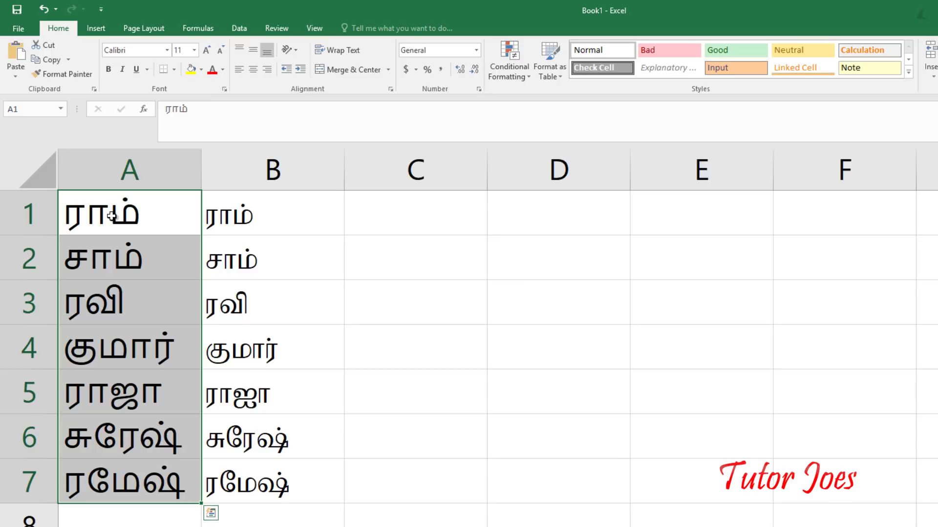
pyautogui.press('Escape')
pyautogui.click(248, 224)
pyautogui.click(549, 264)
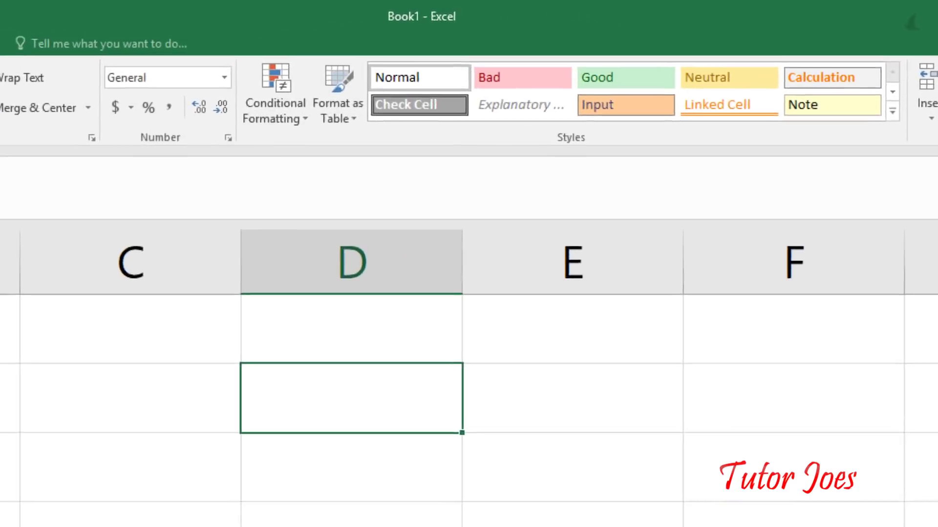
# Step: Give cell D2 a List data validation sourced from the names in B1:B7
pyautogui.click(239, 28)
pyautogui.click(439, 118)
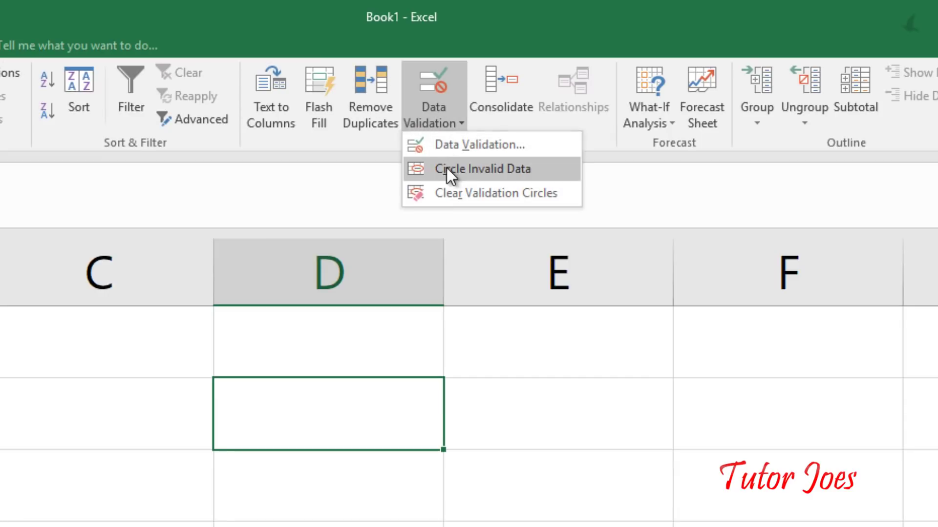
pyautogui.click(483, 141)
pyautogui.click(396, 371)
pyautogui.click(357, 426)
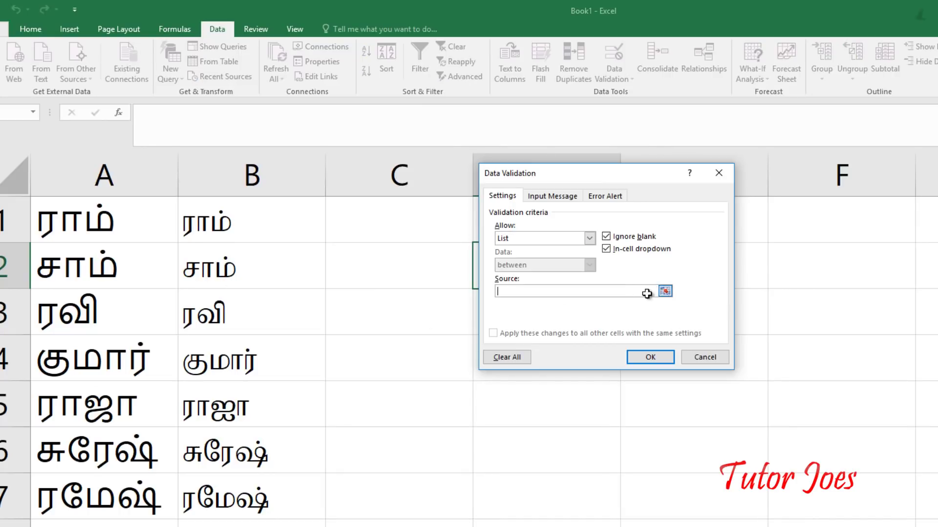
pyautogui.click(665, 292)
pyautogui.moveTo(105, 225); pyautogui.dragTo(107, 503)
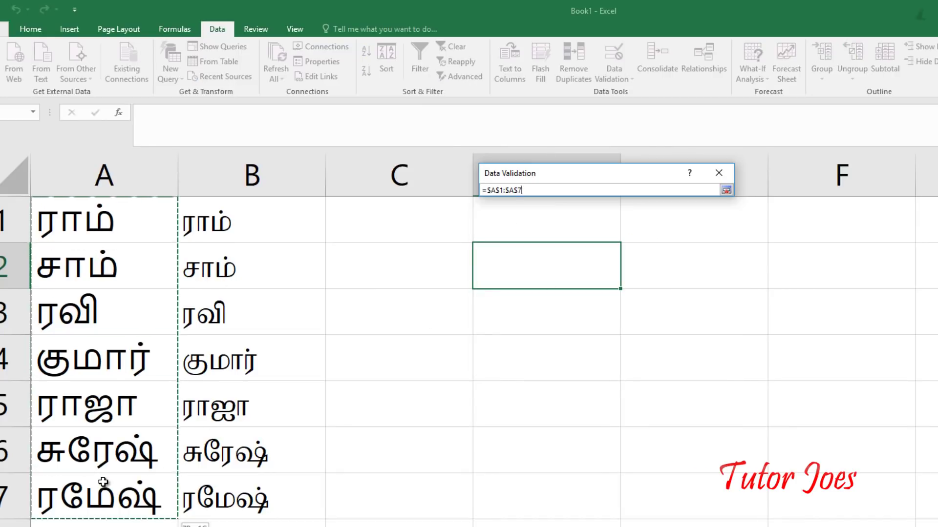
pyautogui.press('Return')
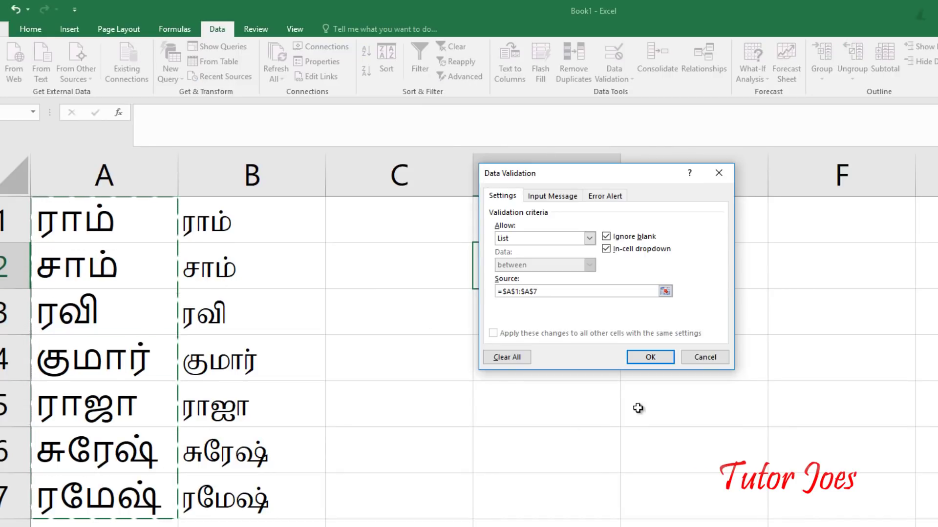
pyautogui.click(654, 361)
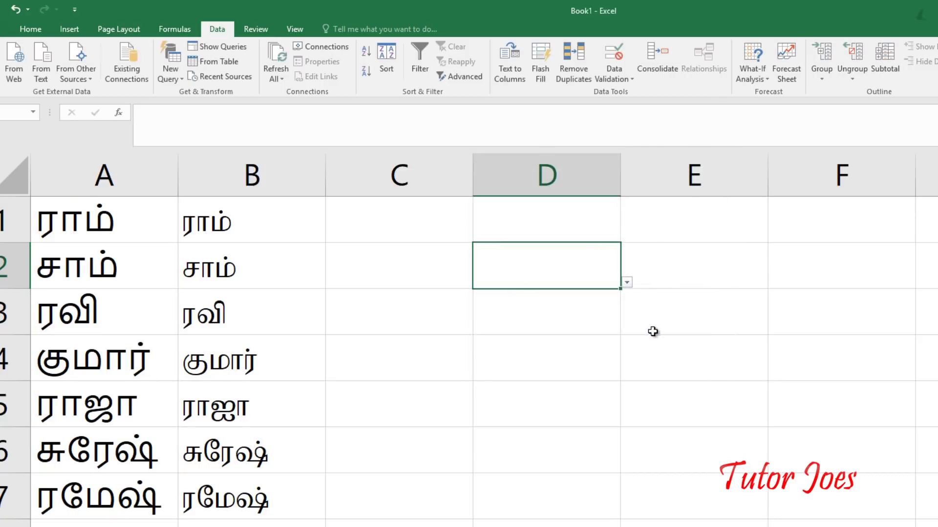
# Step: Add the same List validation from B1:B7 to cell E2
pyautogui.click(663, 259)
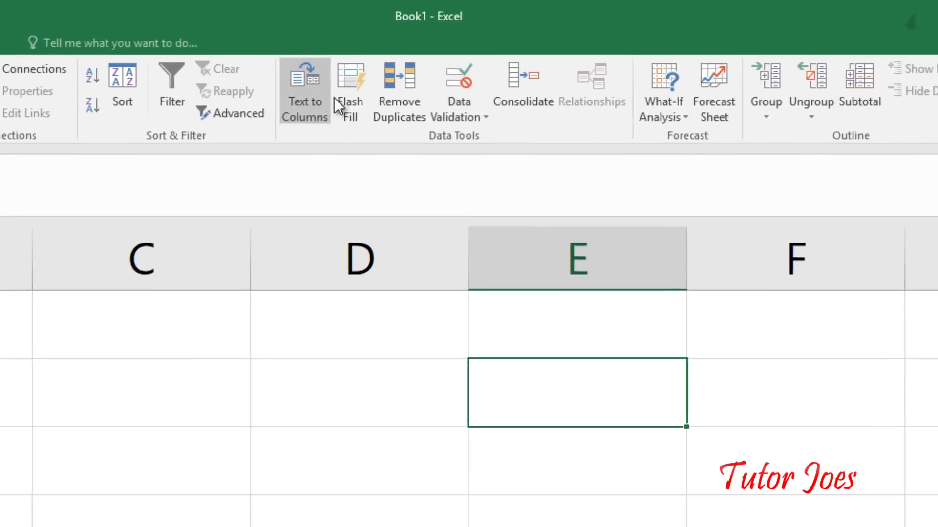
pyautogui.click(386, 122)
pyautogui.click(399, 155)
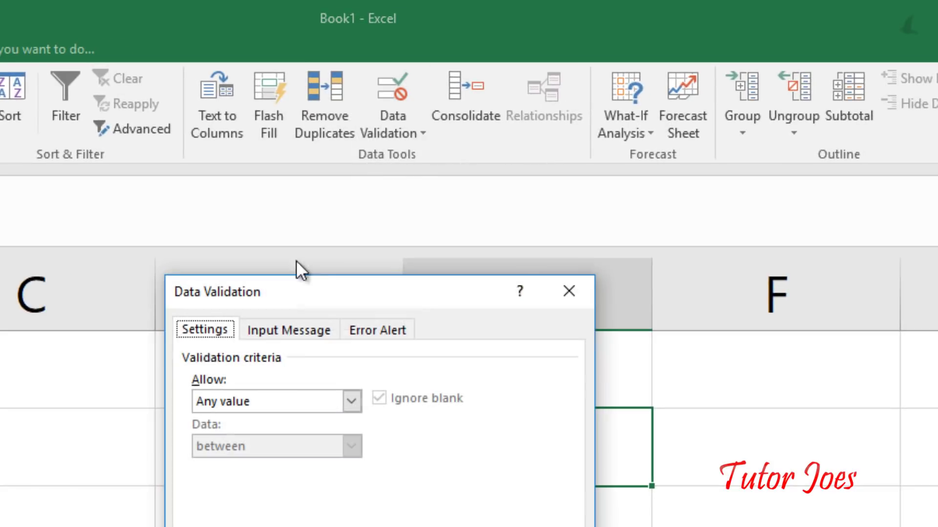
pyautogui.click(307, 399)
pyautogui.click(254, 478)
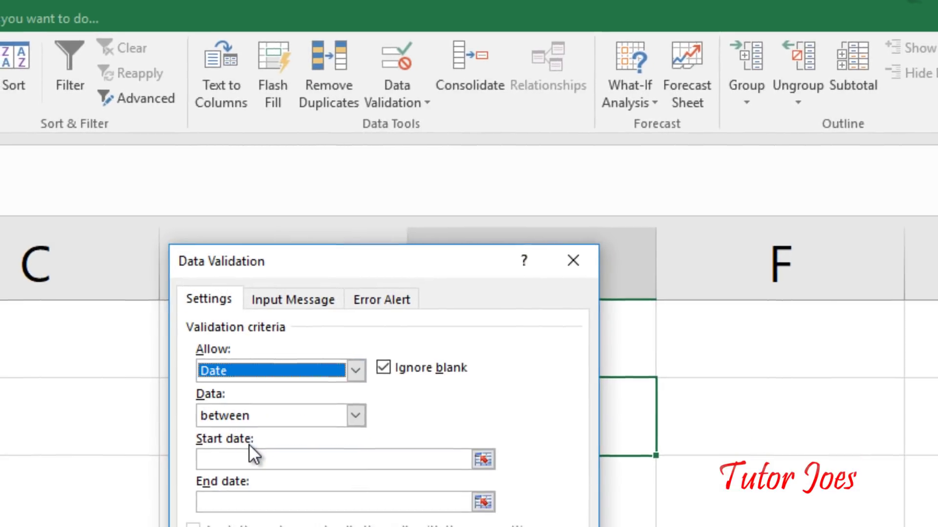
pyautogui.click(274, 293)
pyautogui.click(258, 352)
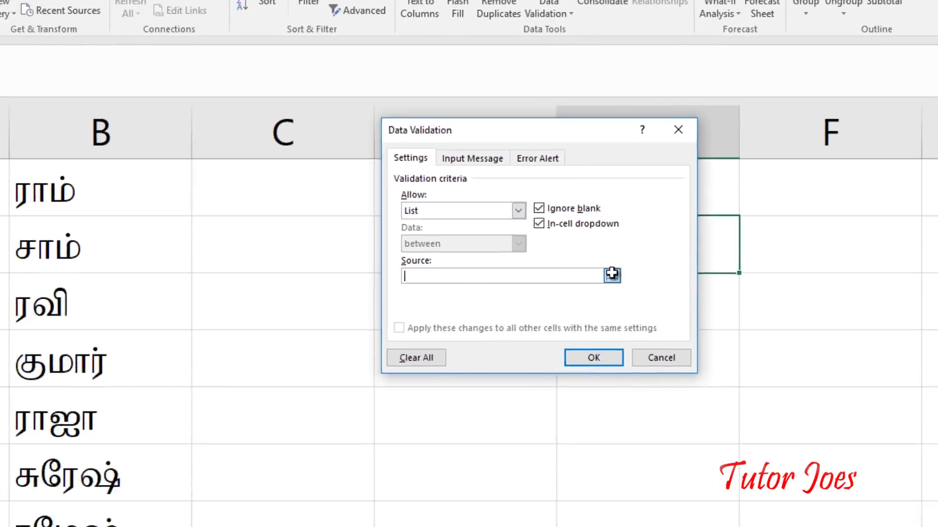
pyautogui.click(494, 376)
pyautogui.moveTo(326, 150); pyautogui.dragTo(337, 430)
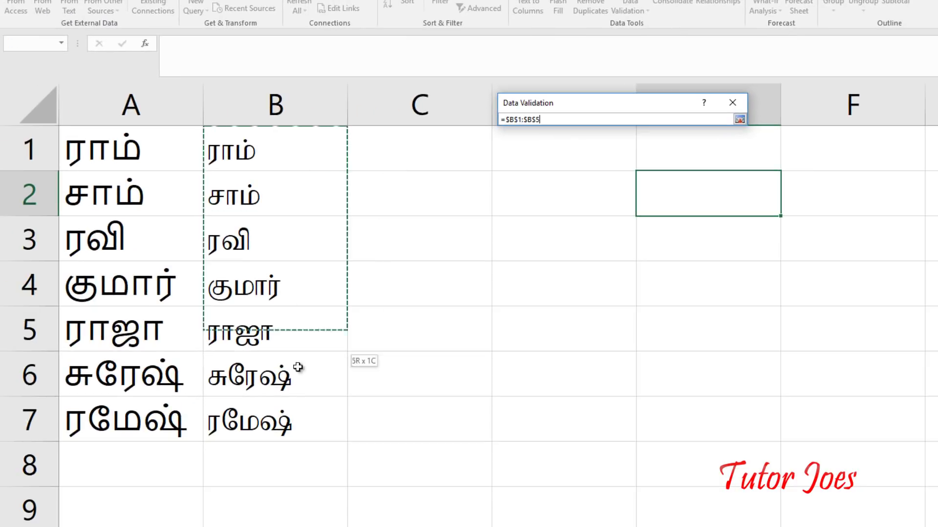
pyautogui.click(740, 119)
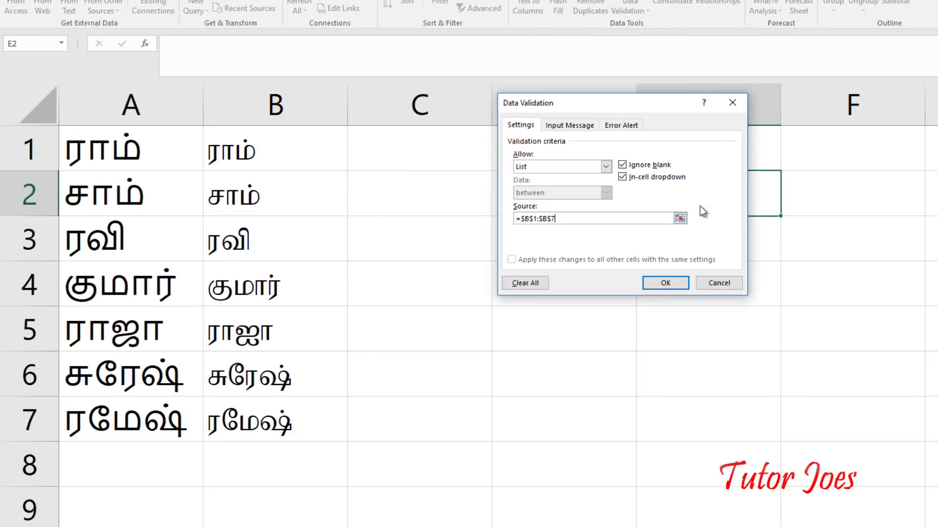
pyautogui.click(674, 285)
pyautogui.click(536, 242)
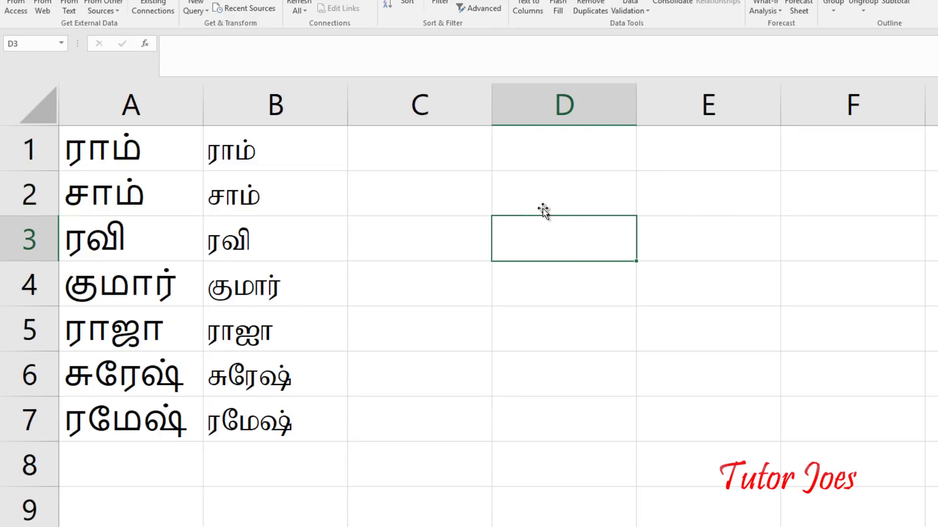
pyautogui.click(544, 211)
# Step: Look at the D2 and E2 dropdowns, then pick ராம் for D2
pyautogui.click(642, 211)
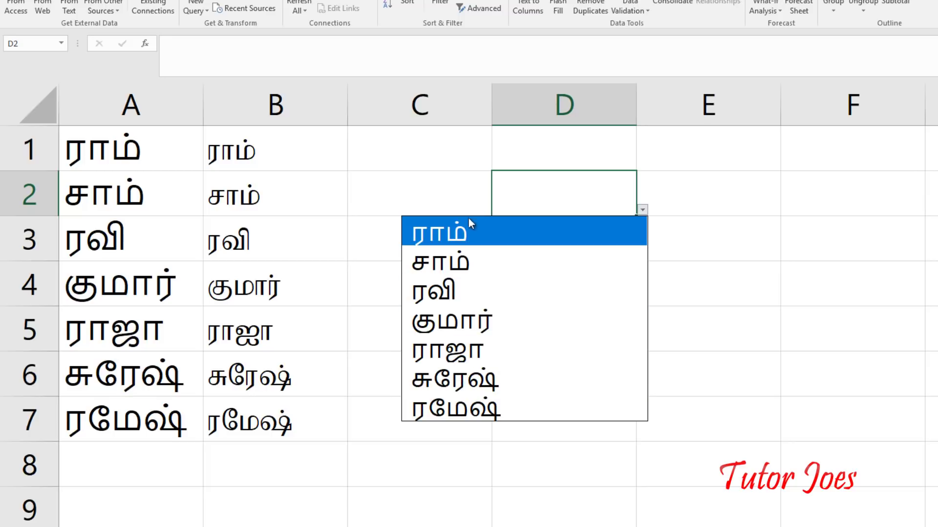
pyautogui.click(666, 182)
pyautogui.click(757, 203)
pyautogui.click(787, 209)
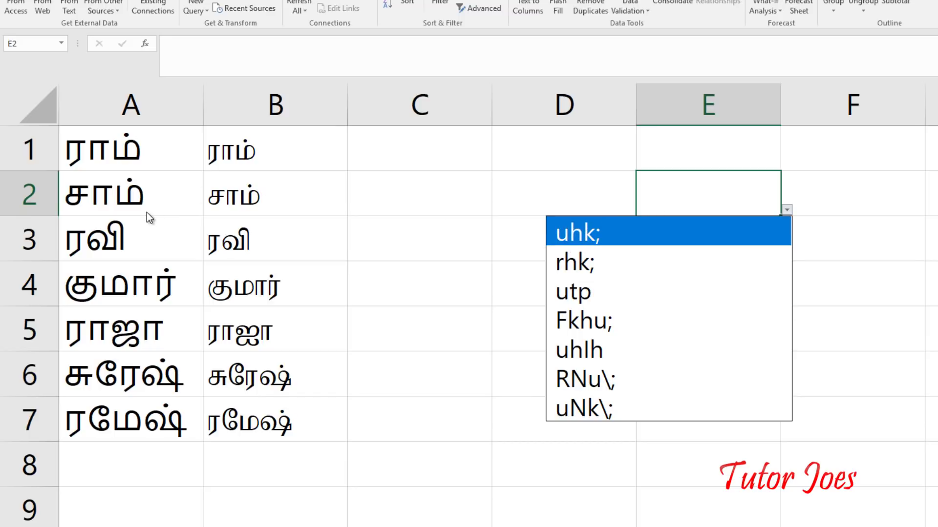
pyautogui.press('Escape')
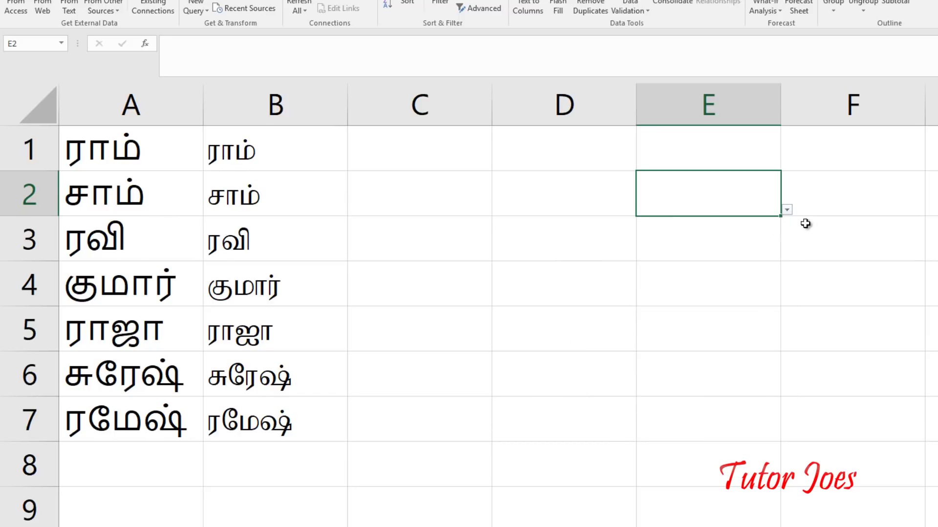
pyautogui.click(594, 195)
pyautogui.click(642, 210)
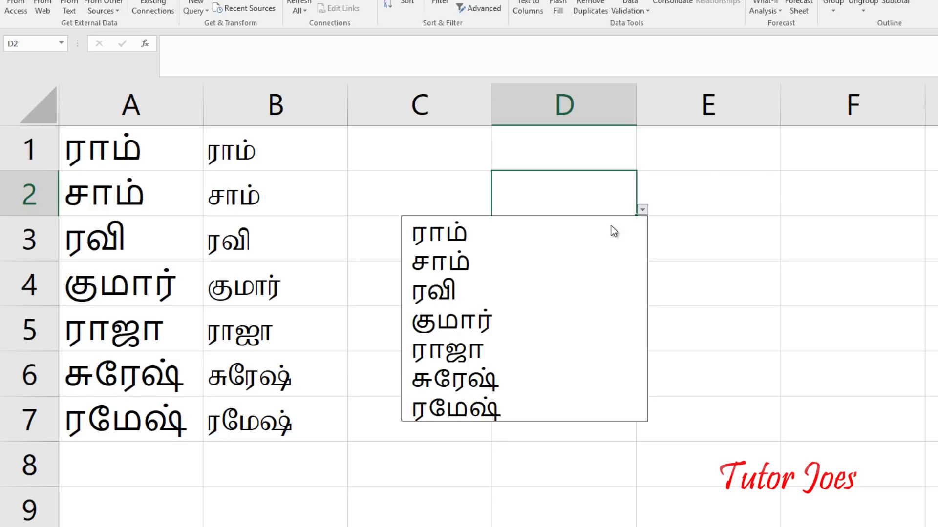
pyautogui.click(517, 232)
# Step: Check E2's name list without choosing anything, then reopen D2's dropdown
pyautogui.click(699, 202)
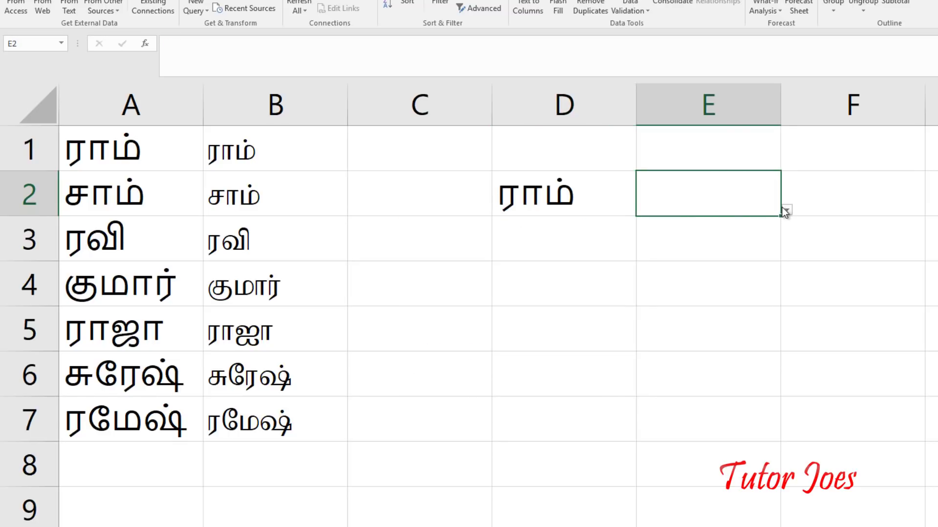
pyautogui.click(786, 210)
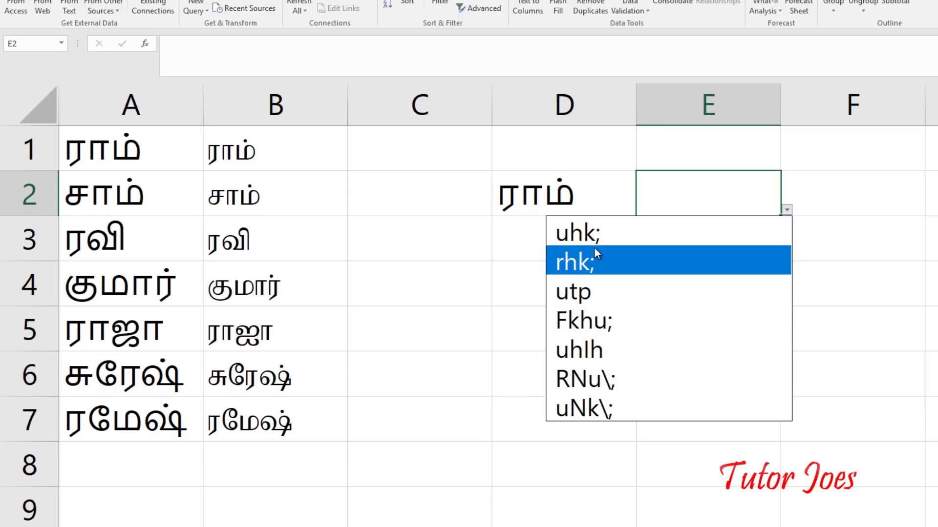
pyautogui.press('Escape')
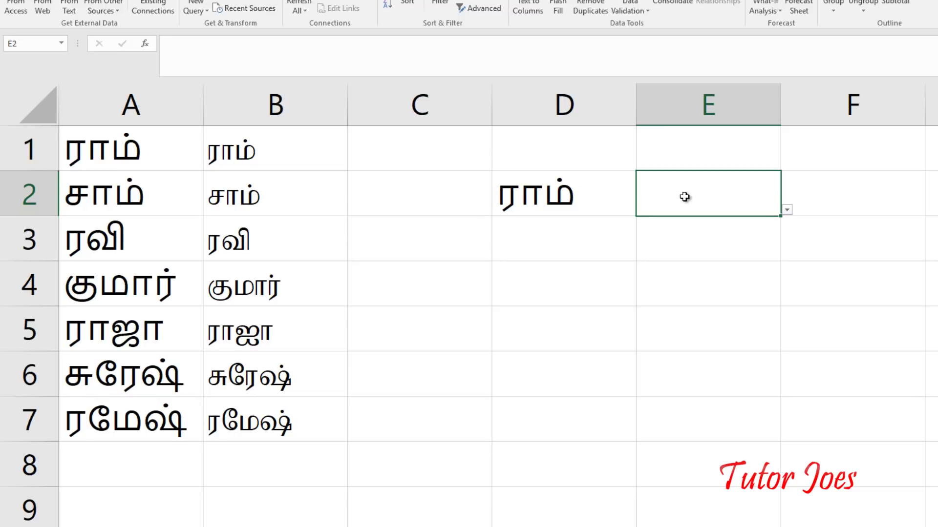
pyautogui.press('Left')
pyautogui.click(643, 210)
# Step: Pick சாம் for D2 and show the taskbar's input-language list
pyautogui.click(539, 261)
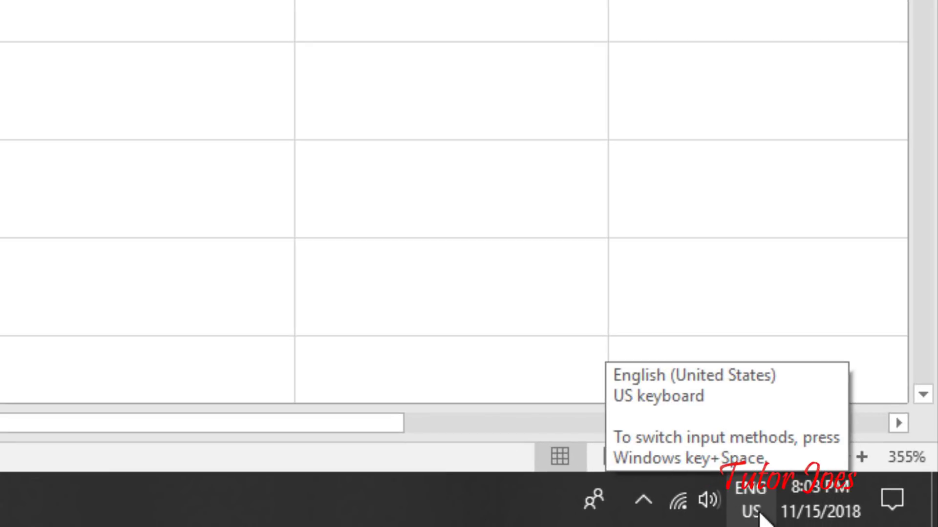
pyautogui.click(754, 511)
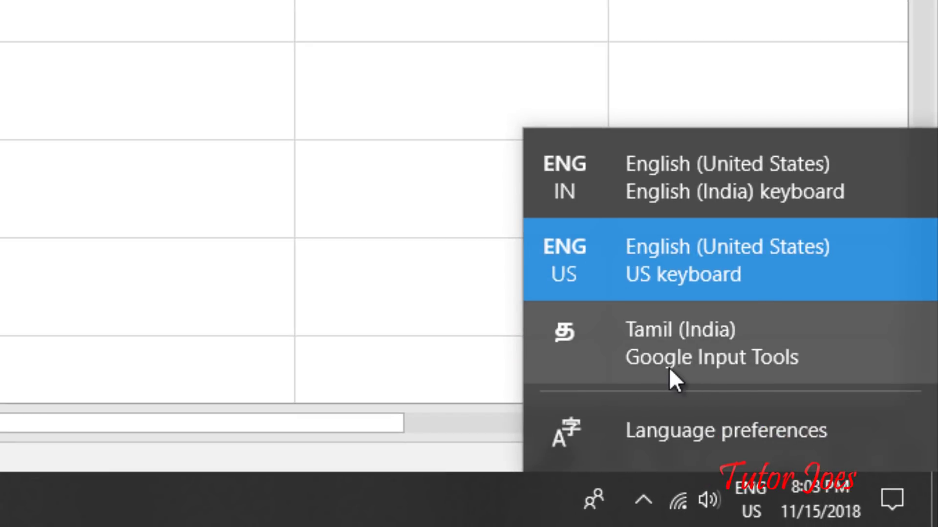
# Step: Switch to Tamil Google Input Tools and enter ஸ்டான்லி in D4 by typing 'Stanley'
pyautogui.click(642, 360)
pyautogui.write('சாம்')
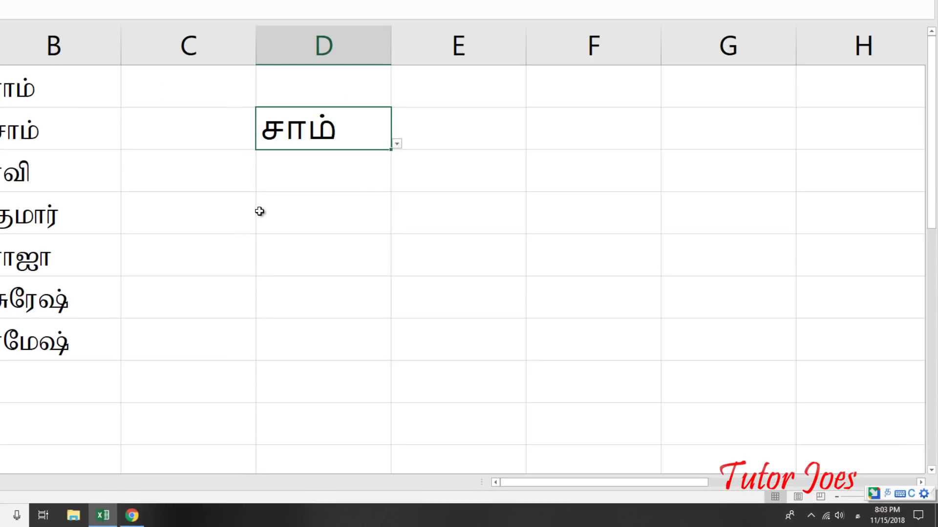
pyautogui.click(280, 230)
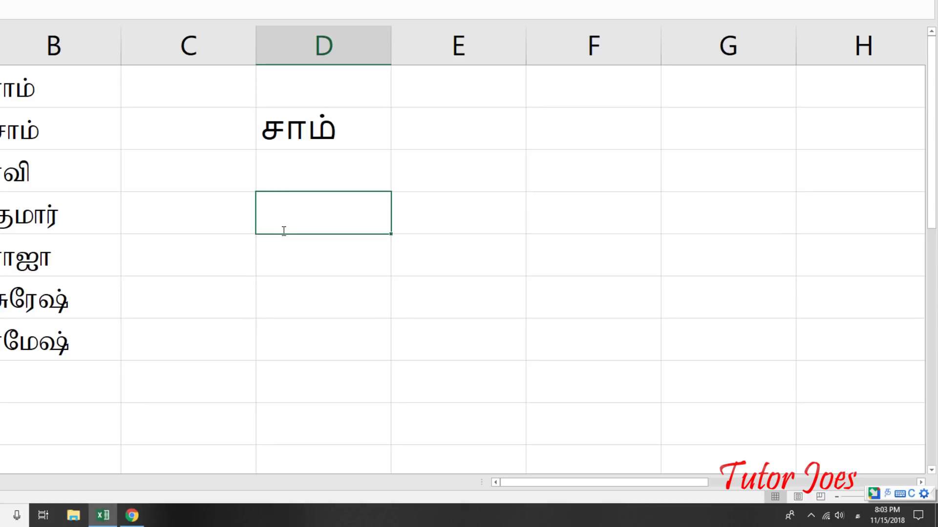
pyautogui.write('Stanle')
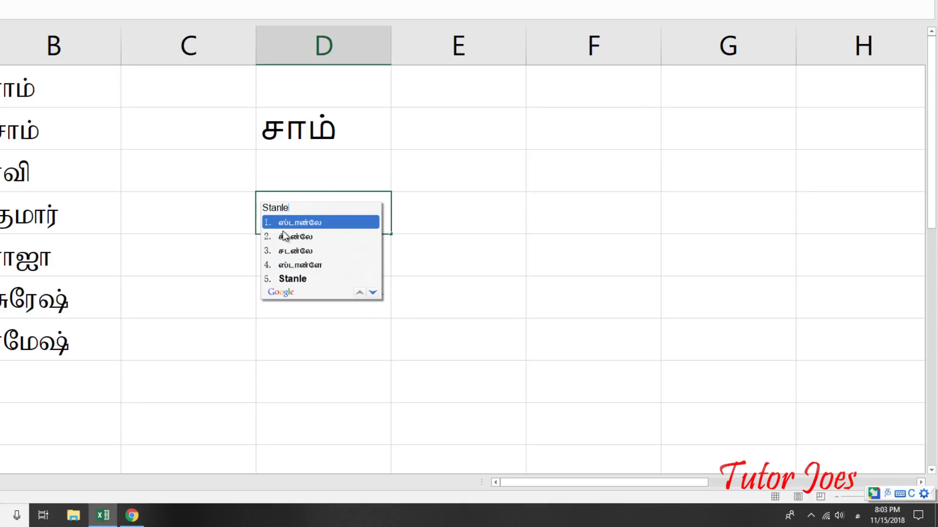
pyautogui.write('y')
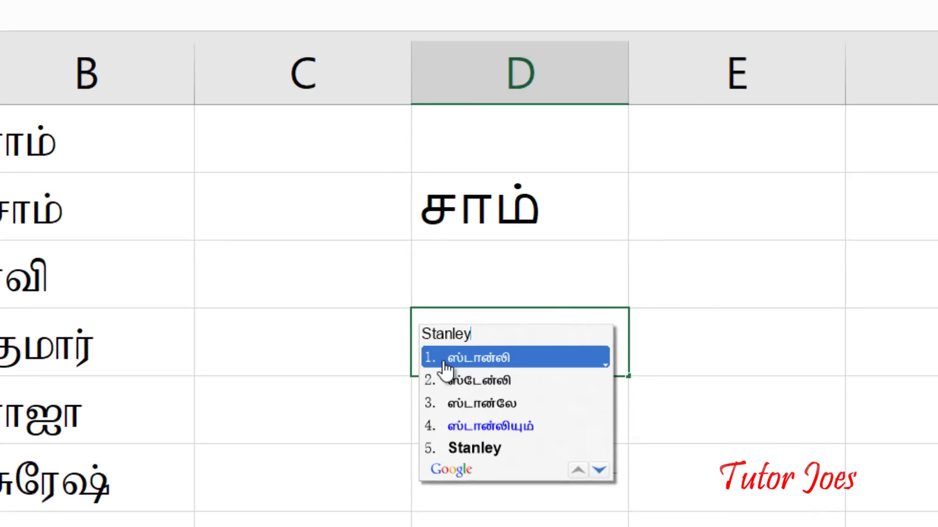
pyautogui.click(501, 360)
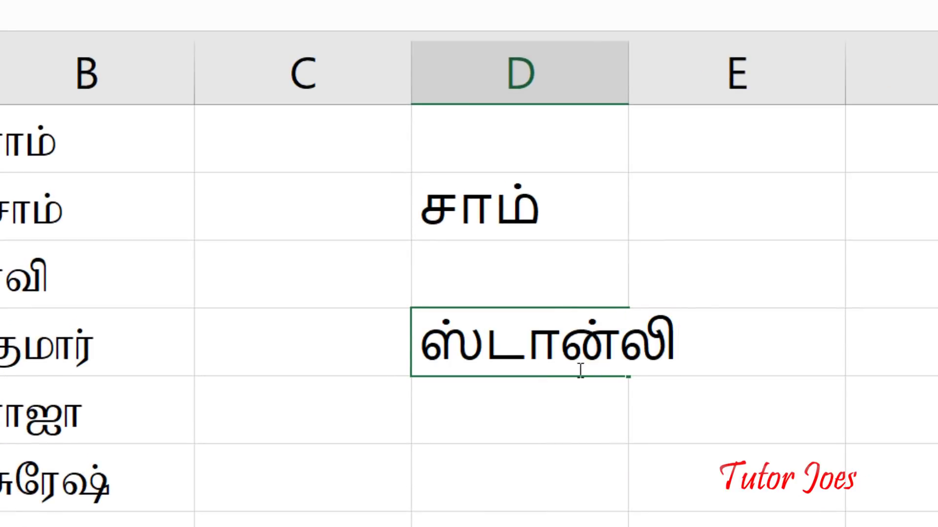
pyautogui.click(571, 454)
pyautogui.click(510, 368)
# Step: Enter நான் in D5 by typing 'nan', then select D4:D5
pyautogui.click(477, 416)
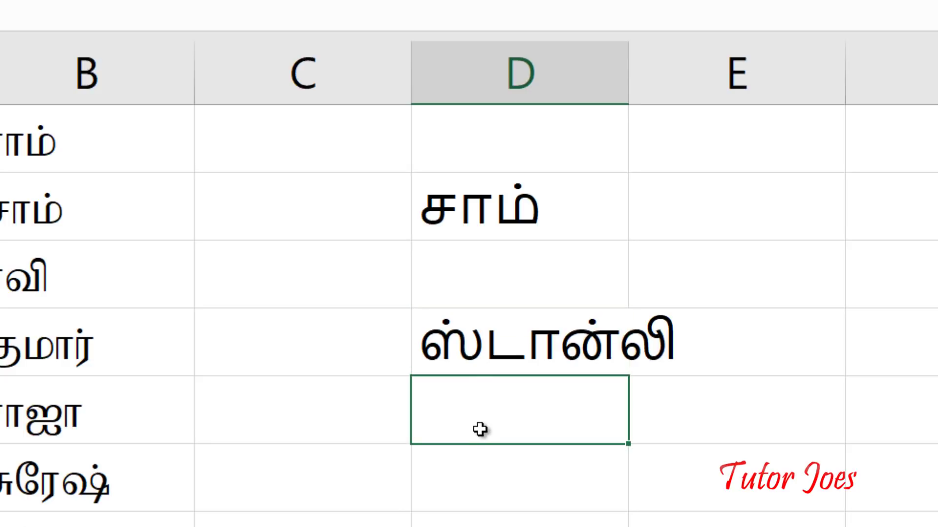
pyautogui.doubleClick(480, 429)
pyautogui.write('nam')
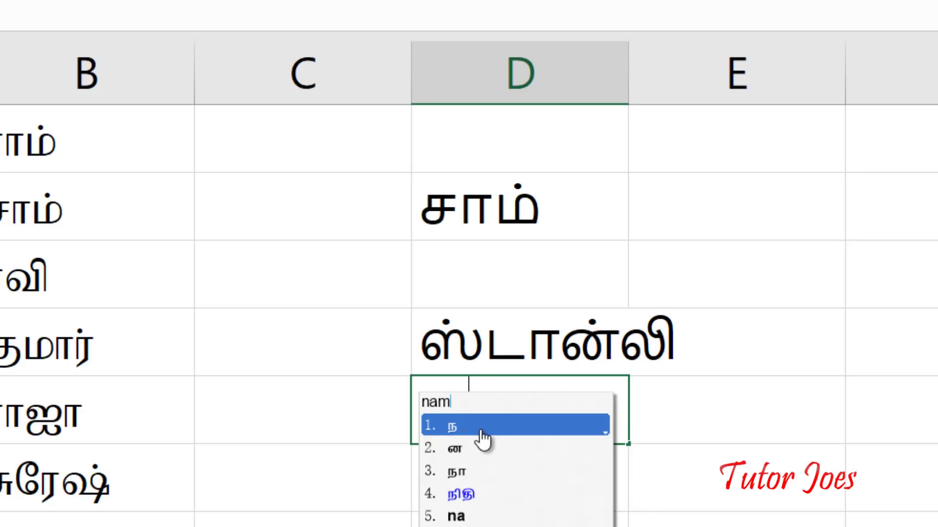
pyautogui.press('BackSpace')
pyautogui.write('n')
pyautogui.click(486, 451)
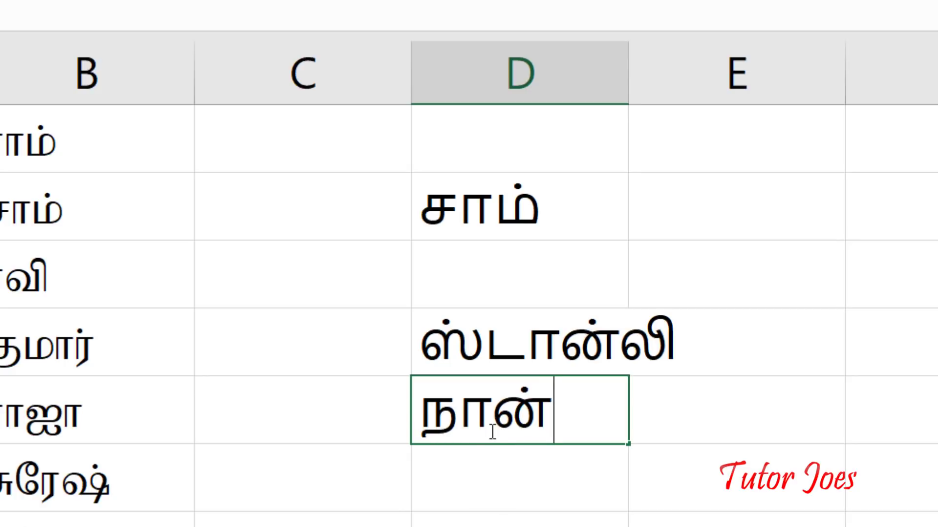
pyautogui.click(508, 481)
pyautogui.click(515, 358)
pyautogui.moveTo(515, 358); pyautogui.dragTo(504, 419)
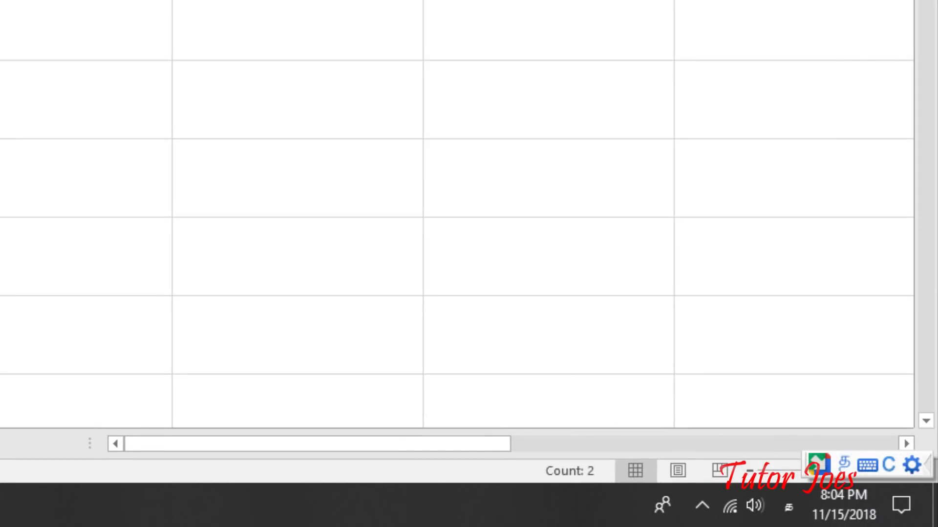
pyautogui.hotkey('alt', 'Tab')
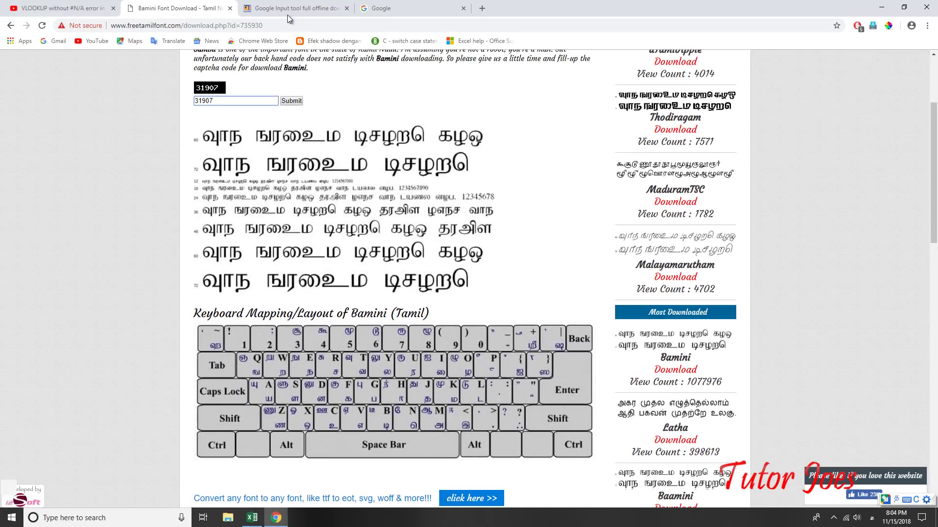
pyautogui.click(288, 15)
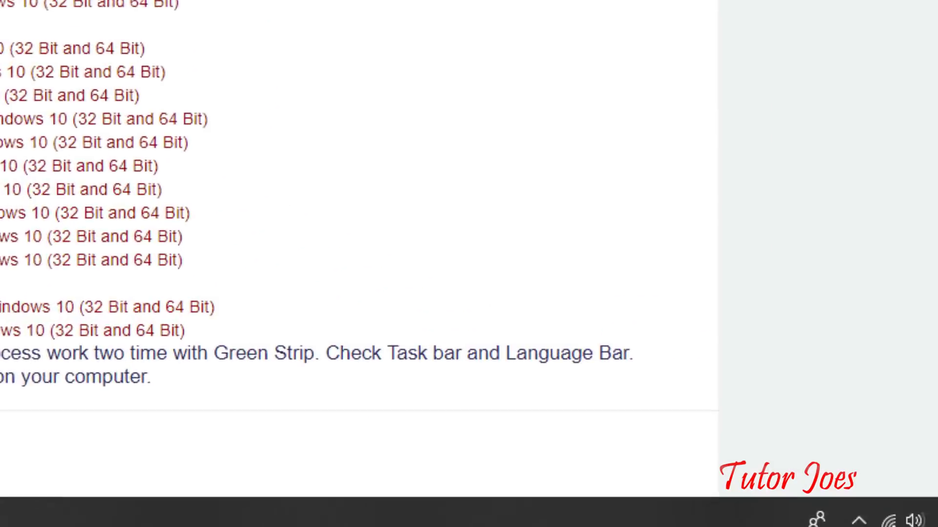
pyautogui.click(651, 491)
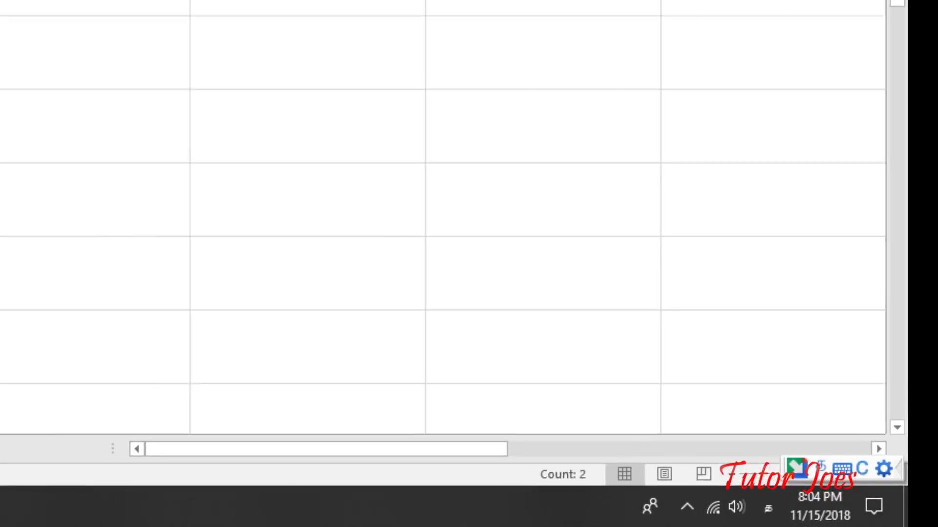
pyautogui.click(427, 150)
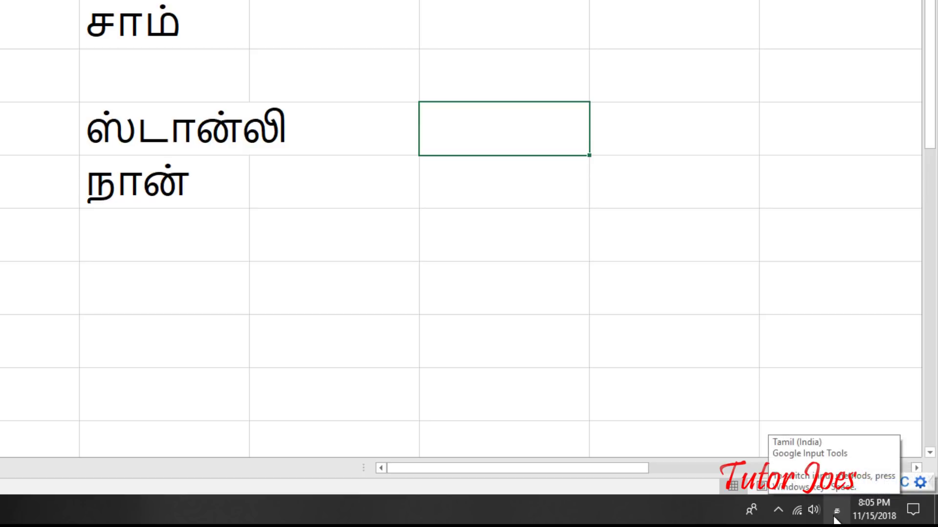
# Step: Type test letters 'df' into an empty cell and erase them
pyautogui.doubleClick(453, 146)
pyautogui.write('df')
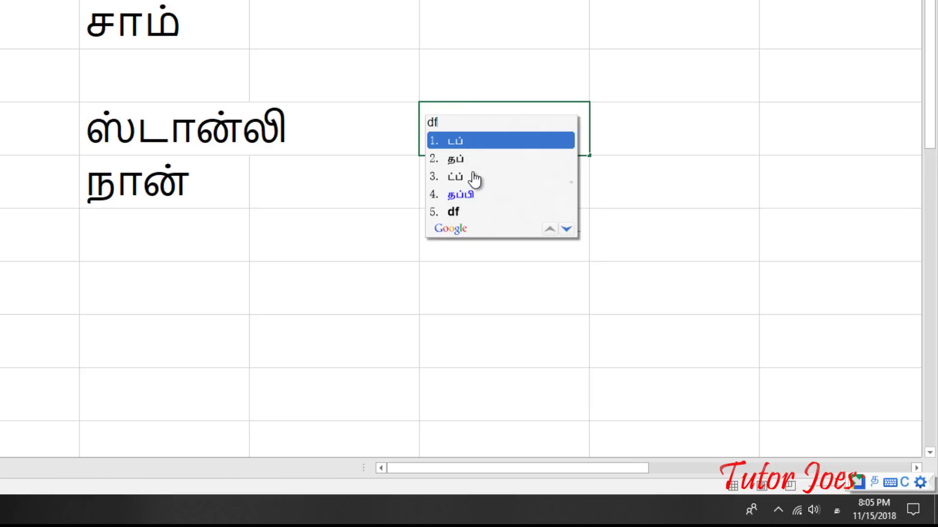
pyautogui.press('BackSpace')
pyautogui.press('BackSpace')
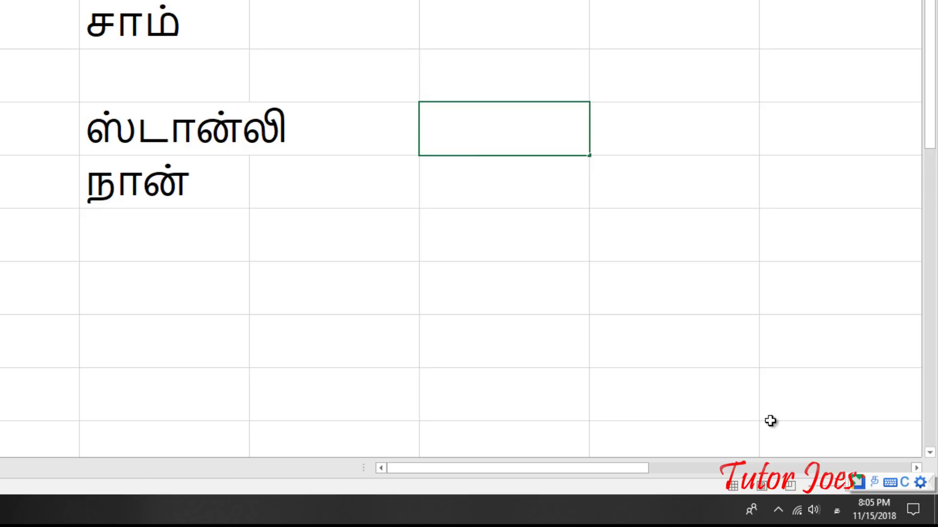
# Step: Toggle the input language between Tamil and ENG US with Shift+Alt and Win+Space
pyautogui.click(837, 511)
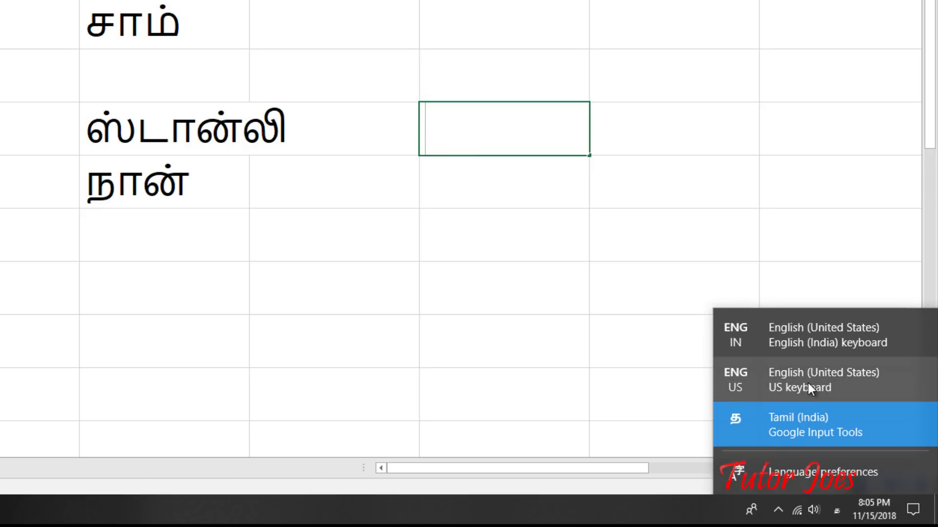
pyautogui.hotkey('shift', 'alt')
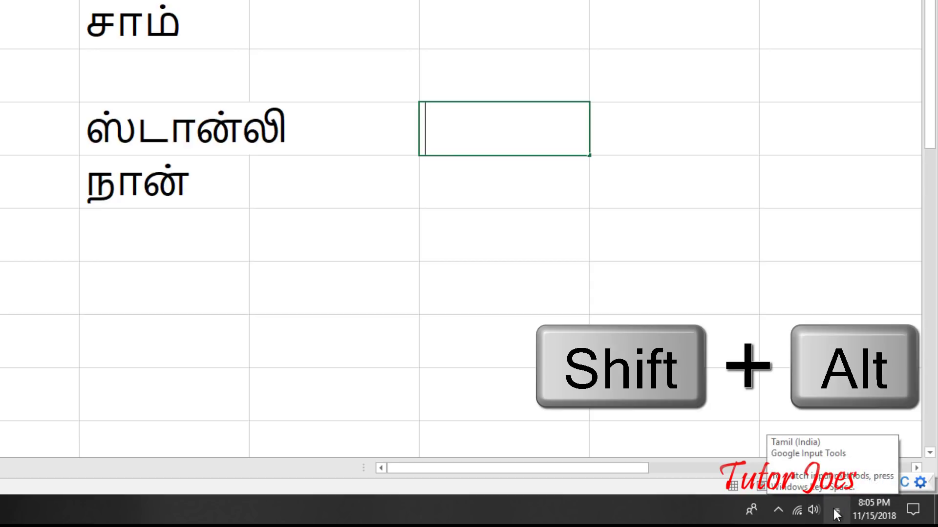
pyautogui.hotkey('shift', 'alt')
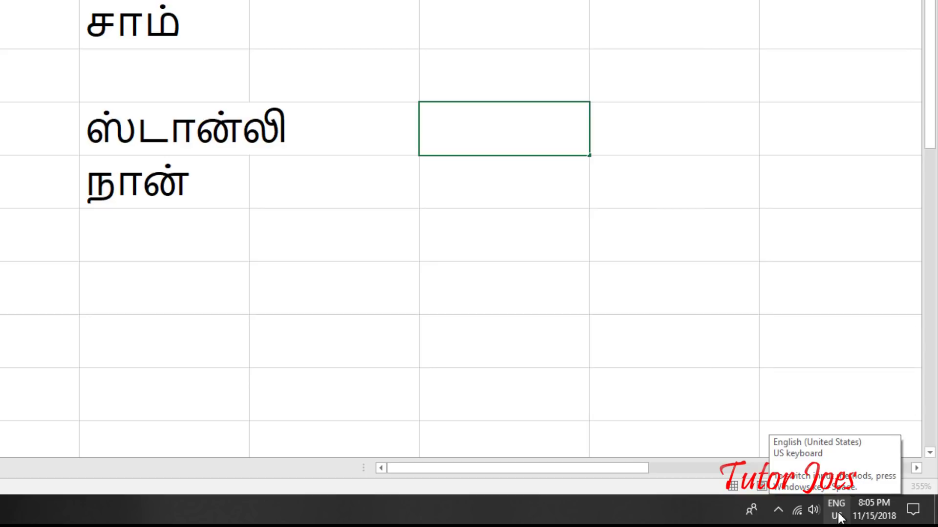
pyautogui.hotkey('shift', 'alt')
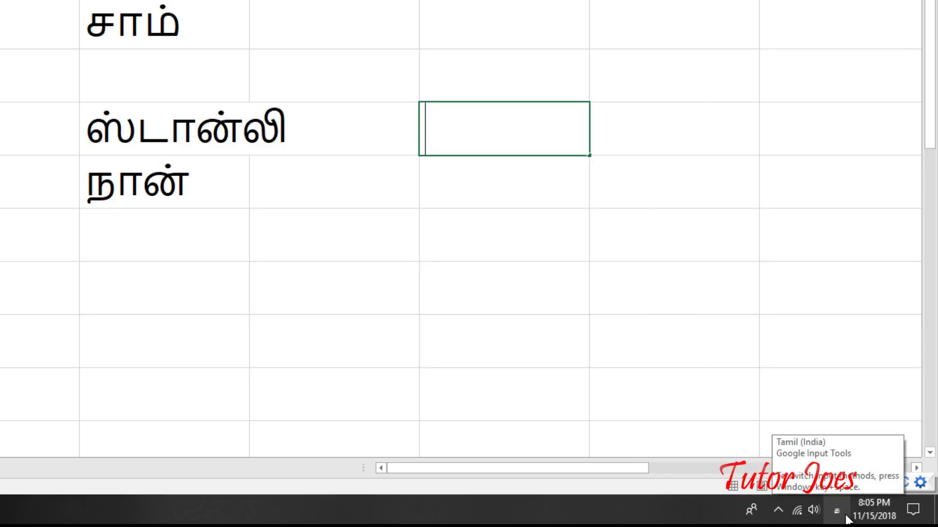
pyautogui.hotkey('shift', 'alt')
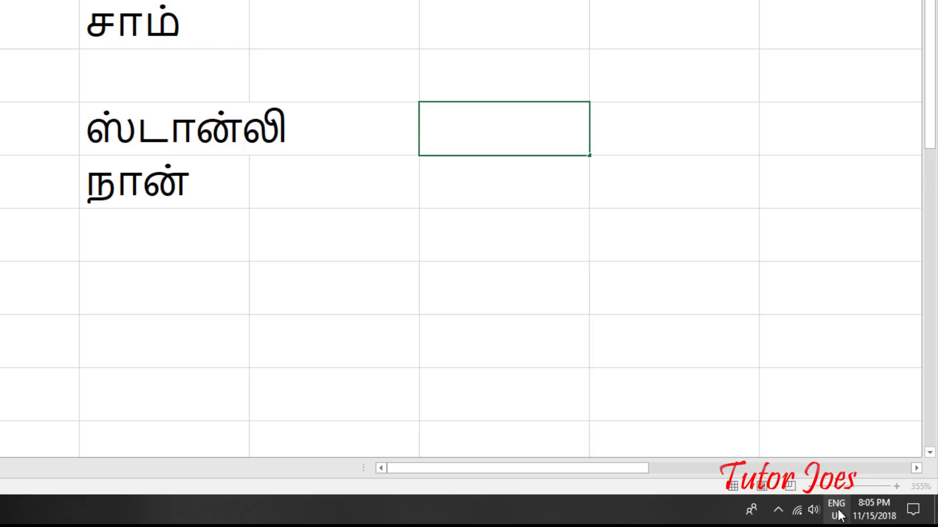
pyautogui.hotkey('shift', 'alt')
pyautogui.press('super+space')
pyautogui.press('super+space')
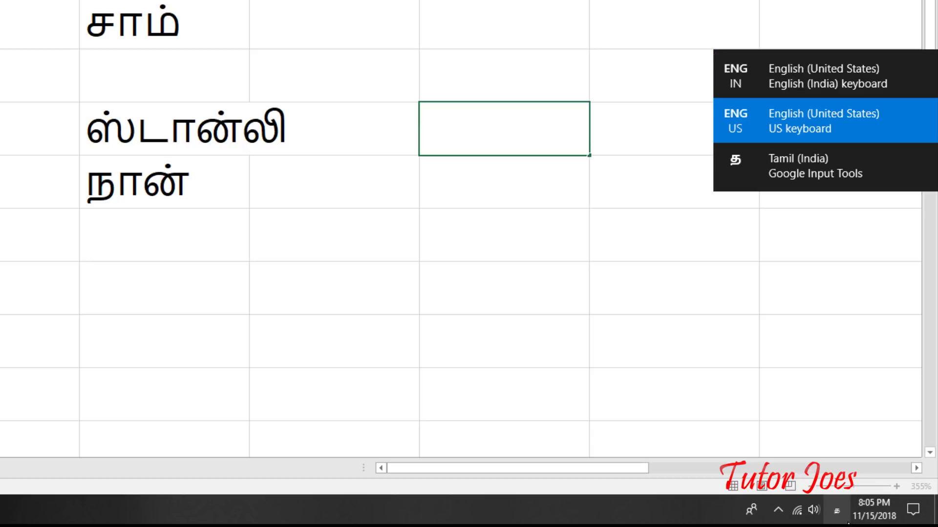
pyautogui.press('super+space')
pyautogui.press('super+space')
pyautogui.press('super+space')
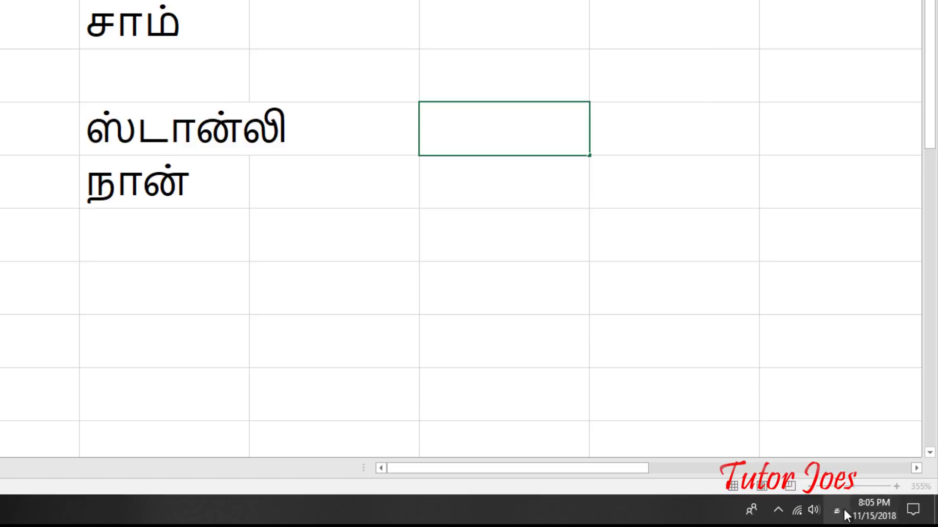
# Step: Switch to the ENG US keyboard, enter 'stanley' beside ஸ்டான்லி, and select the name block
pyautogui.click(837, 509)
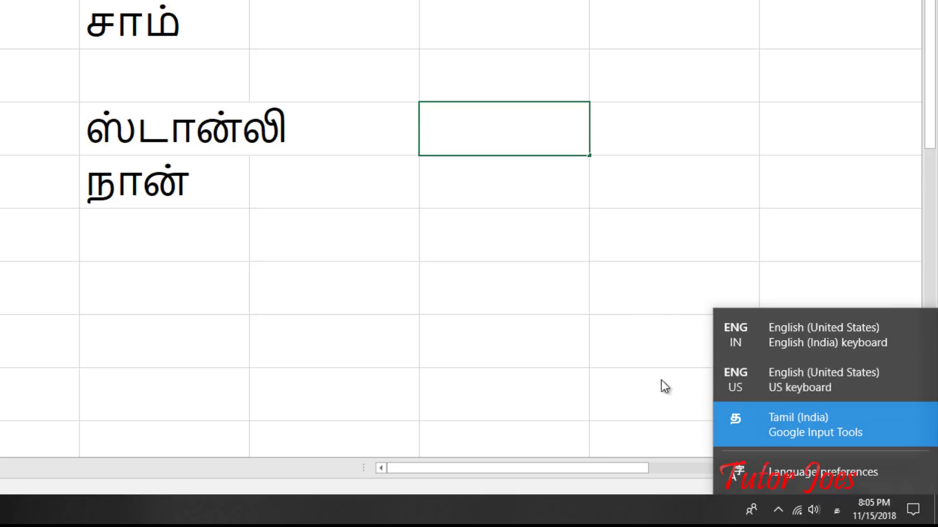
pyautogui.click(683, 379)
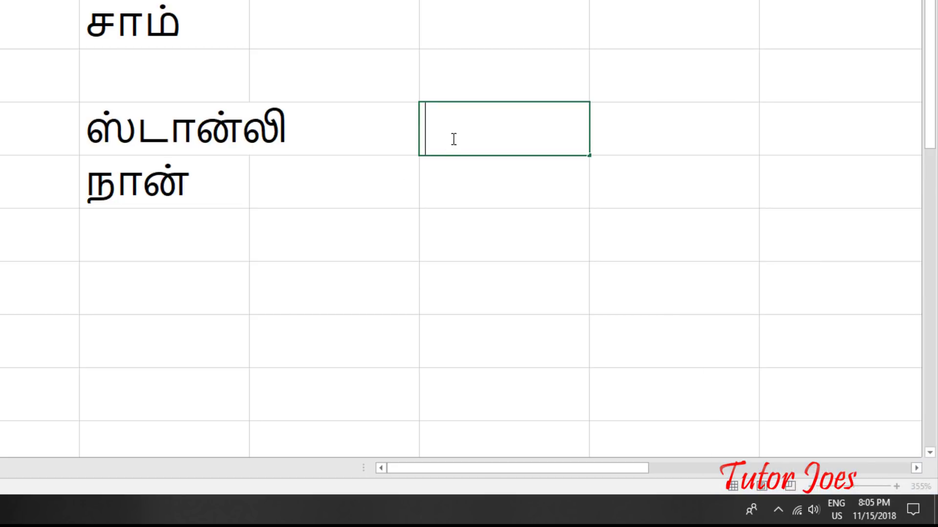
pyautogui.write('stanley')
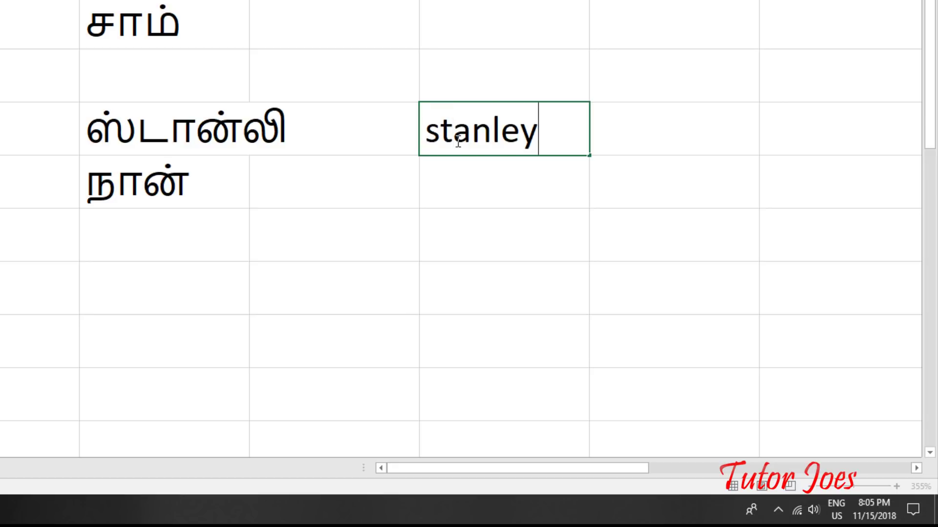
pyautogui.press('Return')
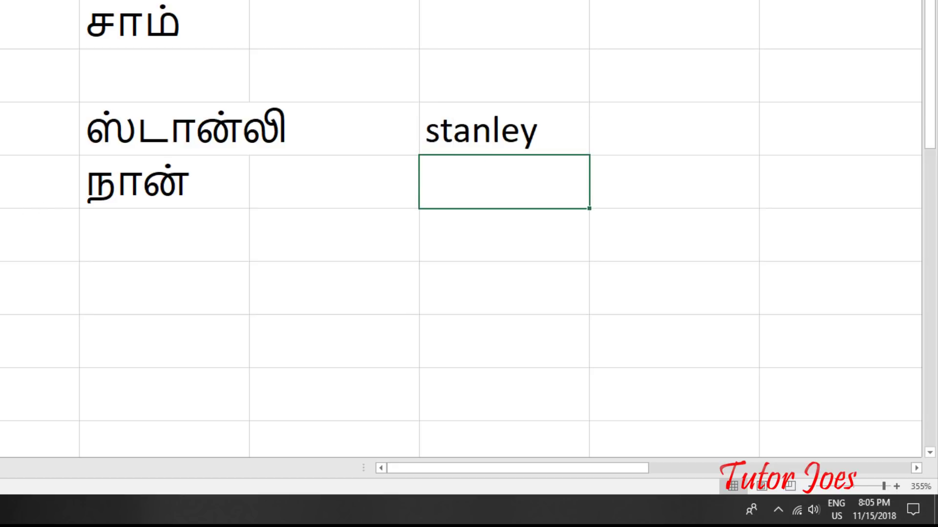
pyautogui.press('Up')
pyautogui.press('Up')
pyautogui.press('Left')
pyautogui.press('Left')
pyautogui.hotkey('ctrl', 'a')
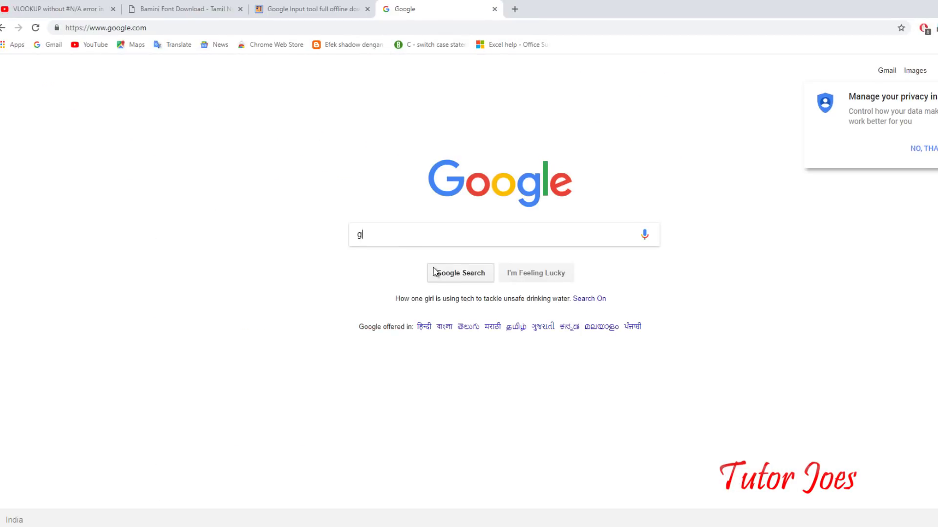
# Step: Search Google for 'google input tools' and open the official Google Input Tools result
pyautogui.write('oogl')
pyautogui.write('e ')
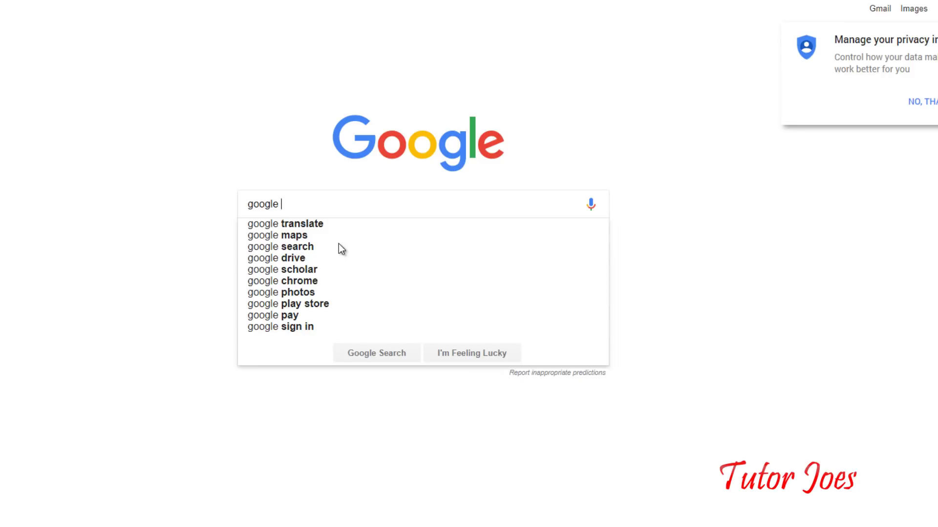
pyautogui.write('inp')
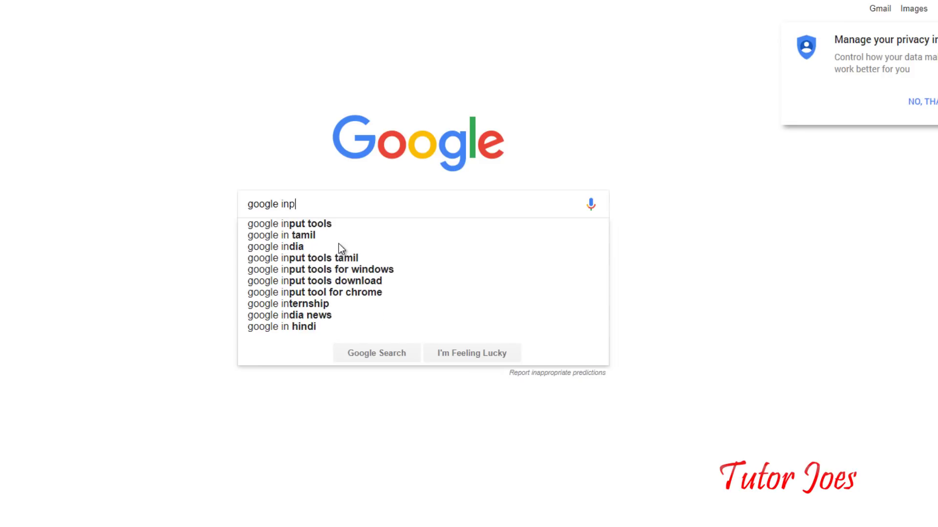
pyautogui.write('ut t')
pyautogui.press('Down')
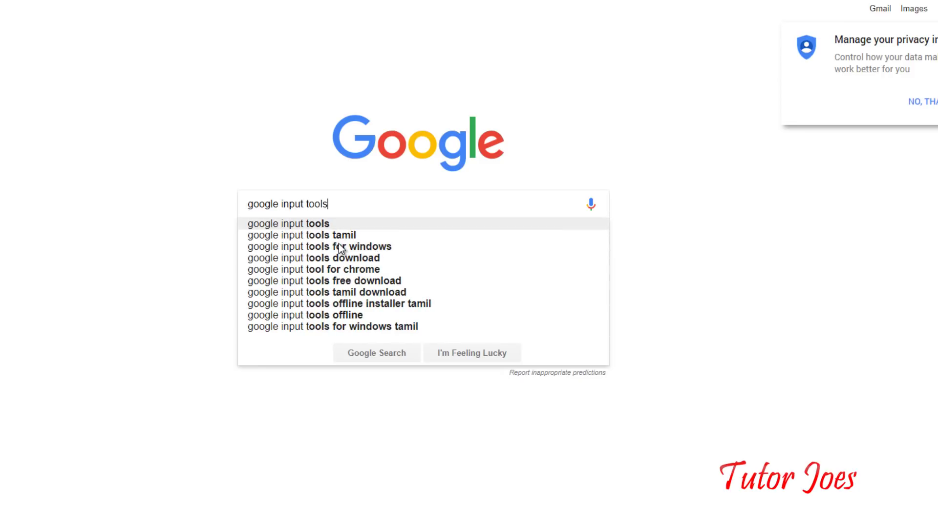
pyautogui.press('Return')
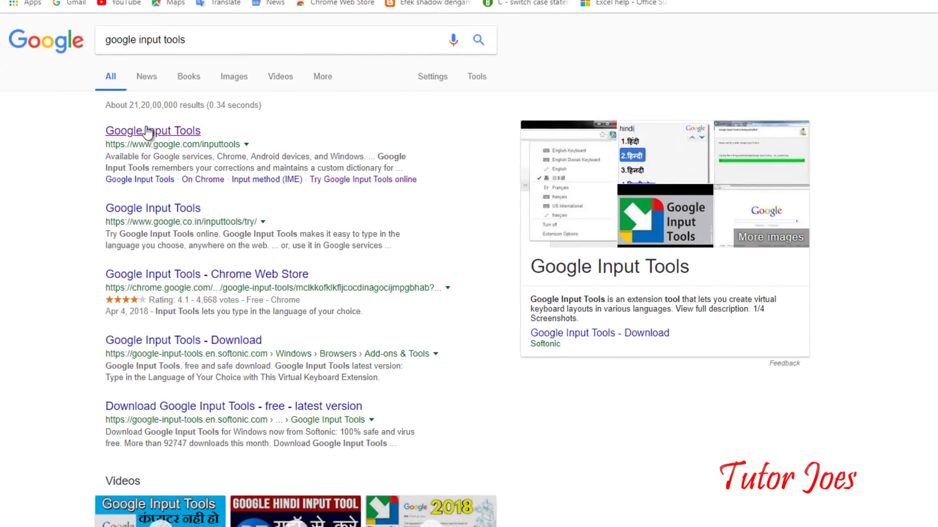
pyautogui.click(168, 132)
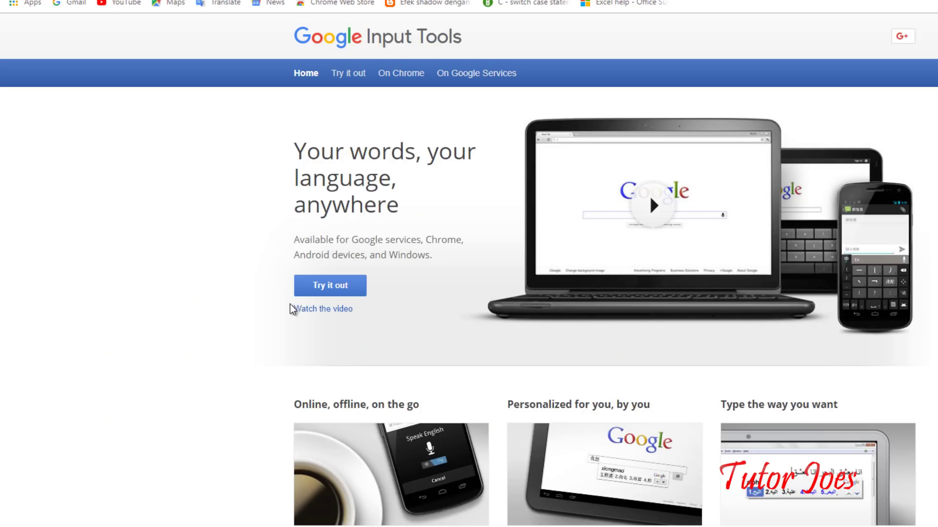
# Step: In the 'Try it out' box, set Tamil, type 'Nan', choose நான், and select it
pyautogui.click(300, 292)
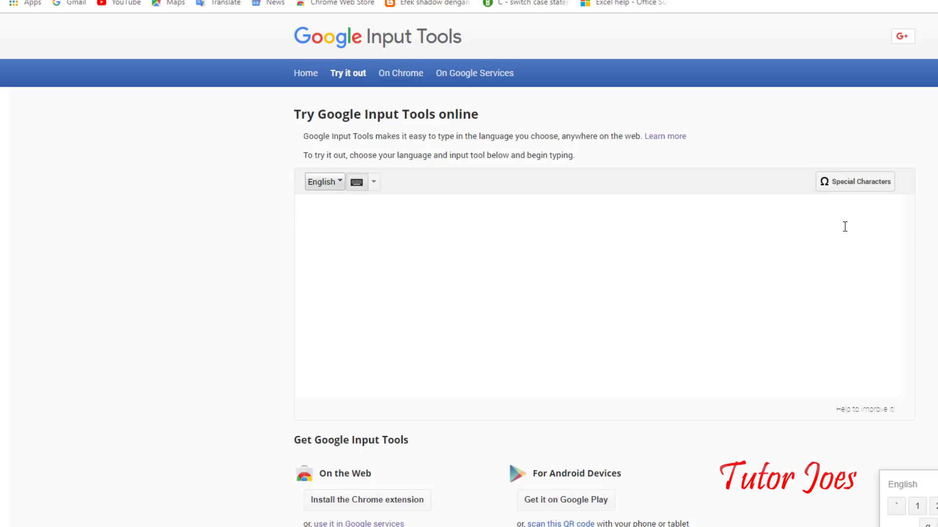
pyautogui.click(344, 182)
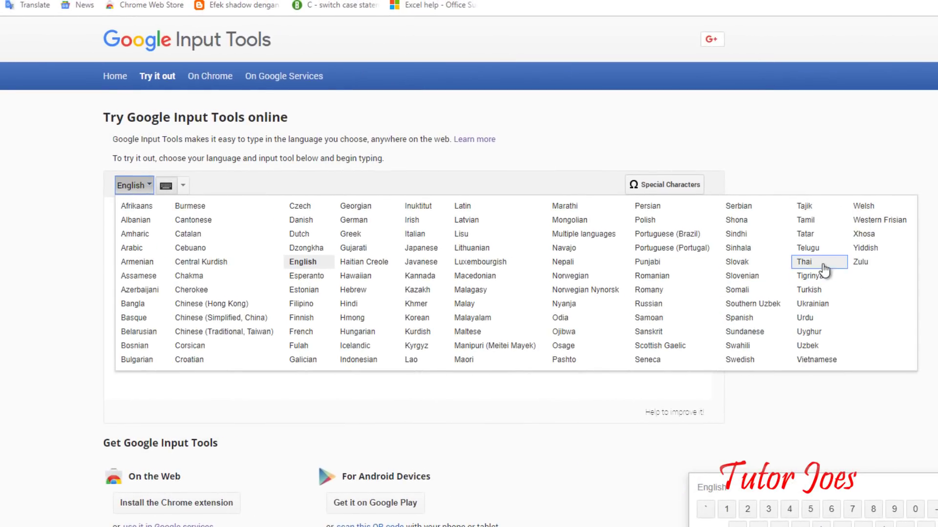
pyautogui.click(813, 221)
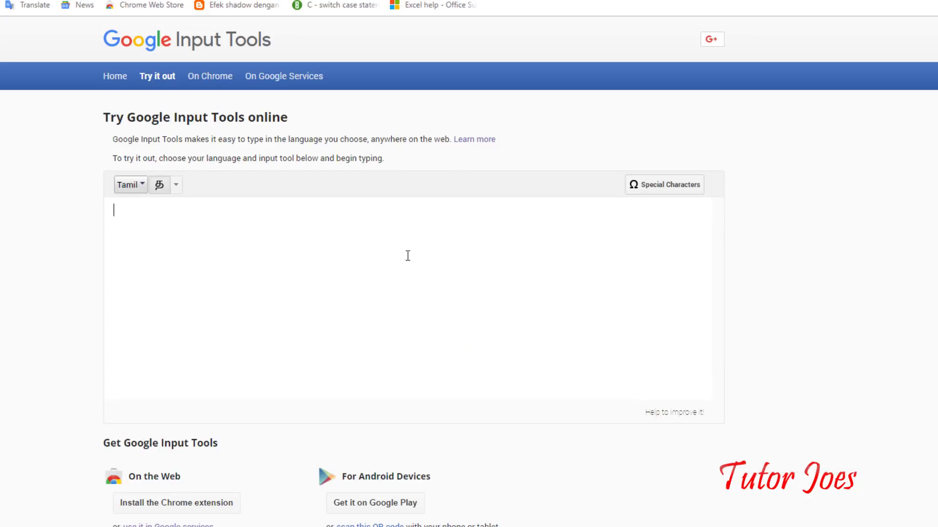
pyautogui.write('Na')
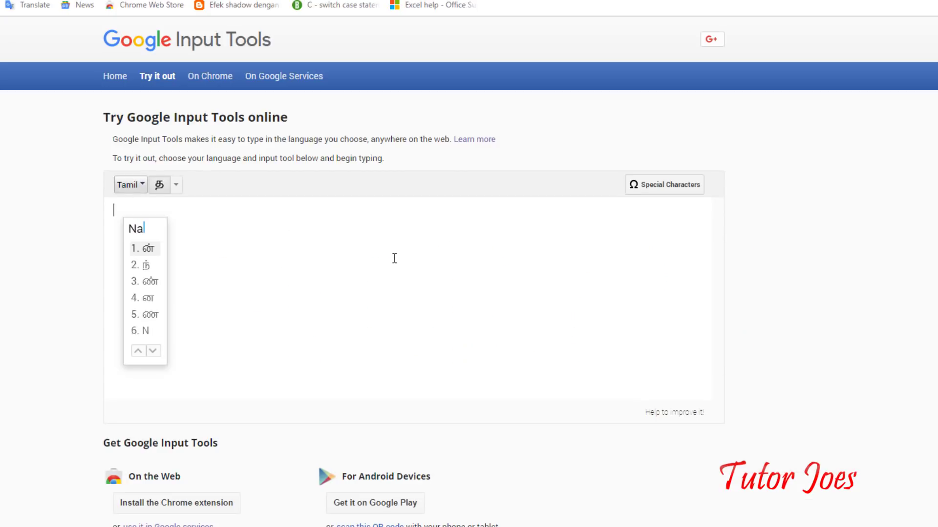
pyautogui.write('n')
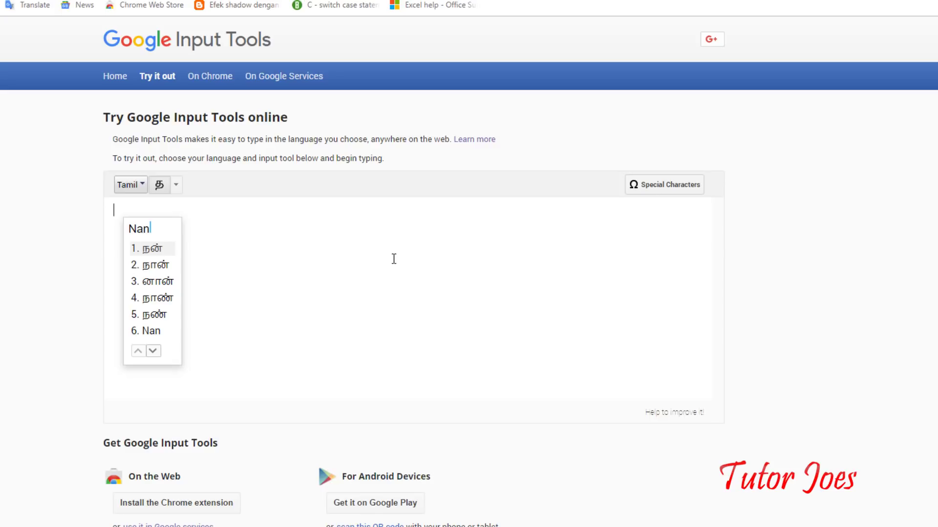
pyautogui.click(167, 265)
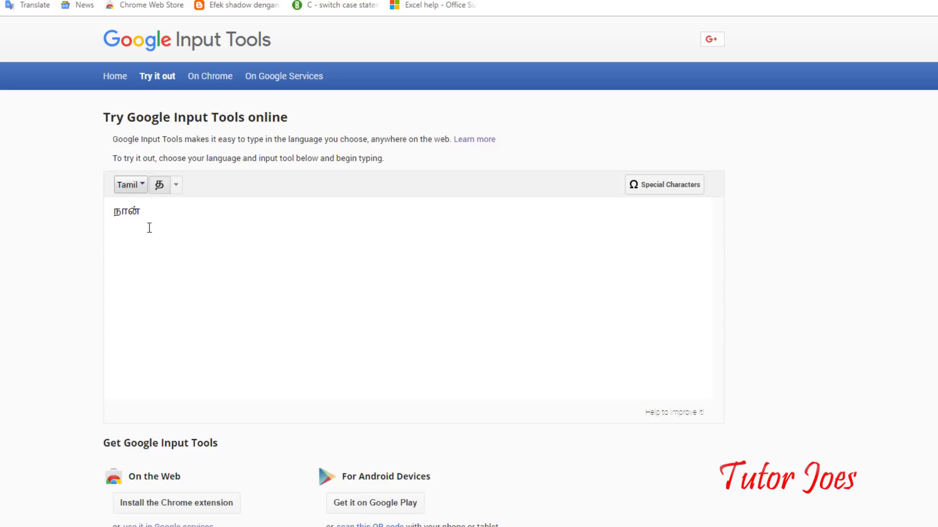
pyautogui.hotkey('ctrl', 'a')
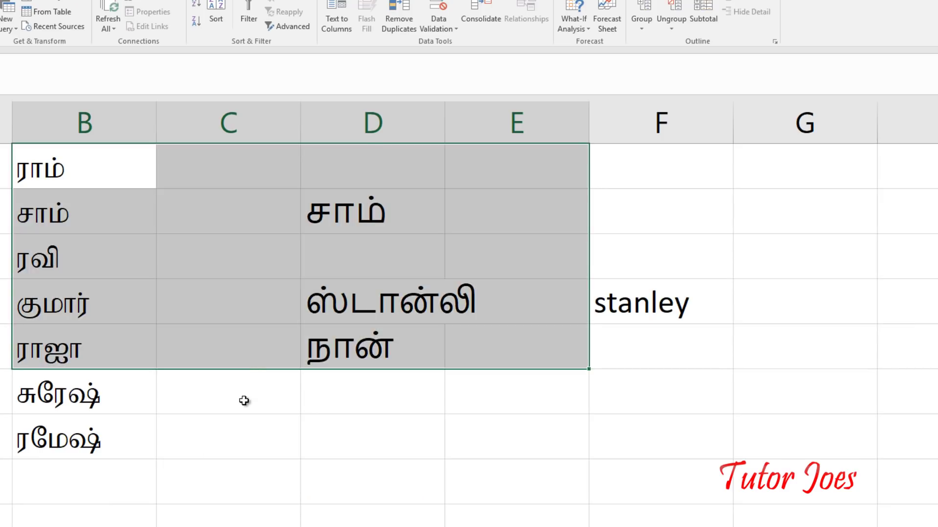
# Step: Back in Excel, select the ஸ்டான்லி cell, then open D2's dropdown of seven Tamil names
pyautogui.click(224, 410)
pyautogui.click(400, 293)
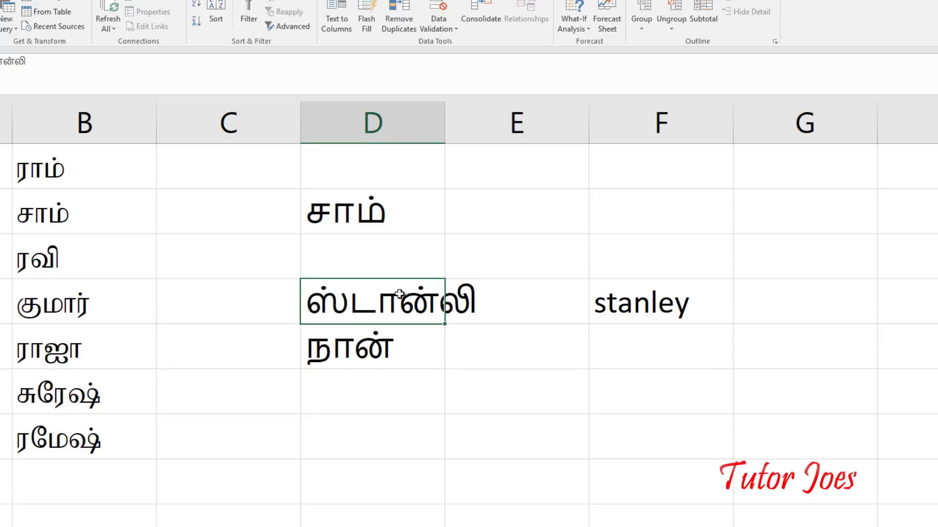
pyautogui.click(391, 215)
pyautogui.click(448, 230)
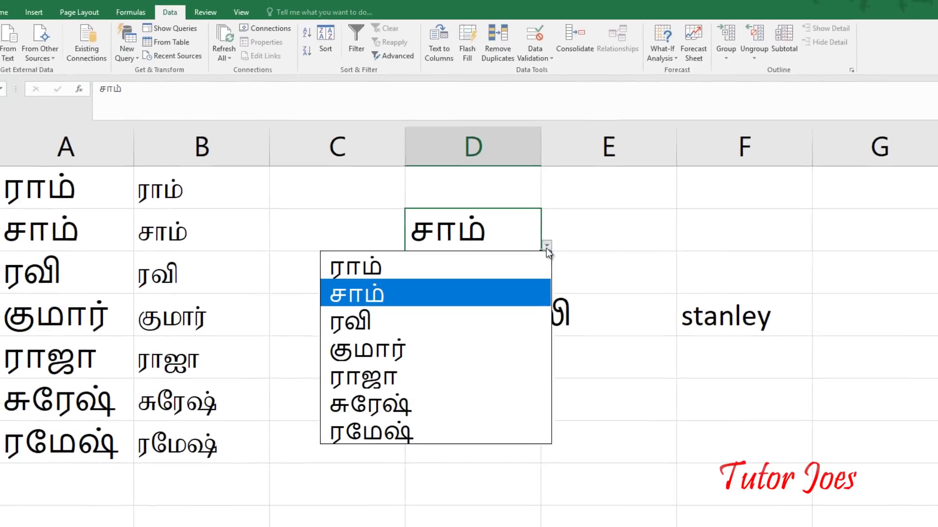